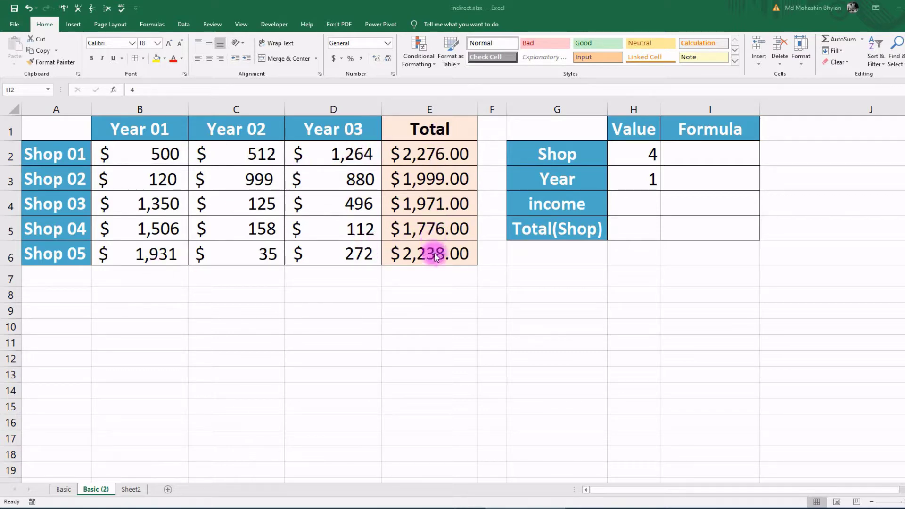
- Review Shop 01's yearly values, the E2 total formula, and the Shop and Year numbers in H2 and H3
{"action": "left_click", "coordinate": [153, 153]}
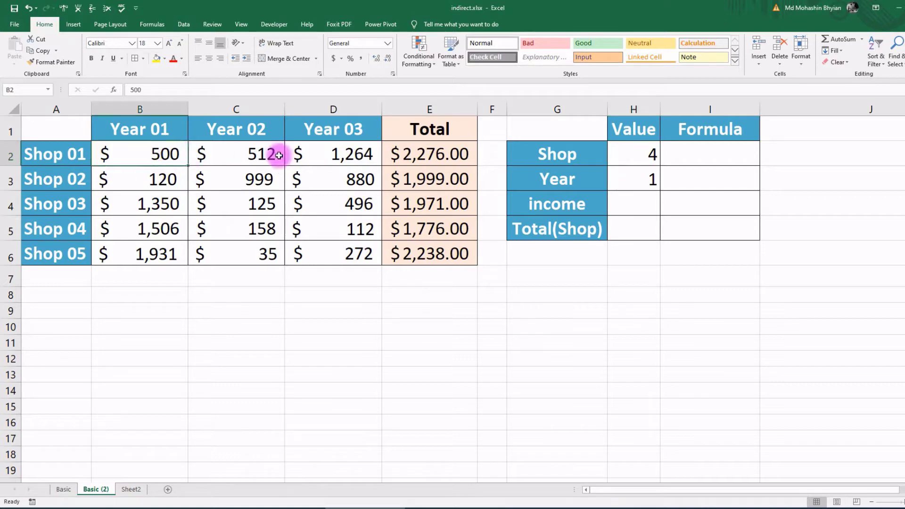
{"action": "left_click_drag", "start_coordinate": [279, 155], "coordinate": [384, 151]}
{"action": "double_click", "coordinate": [390, 153]}
{"action": "key", "text": "Escape"}
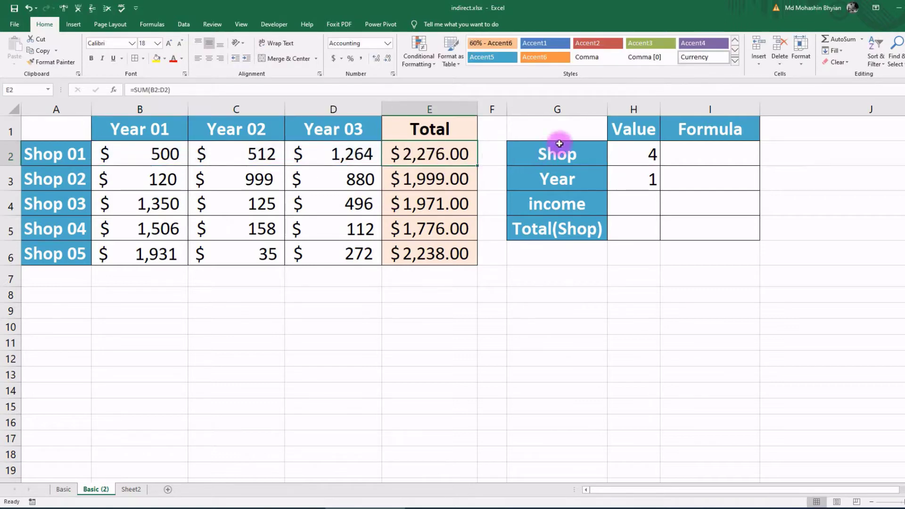
{"action": "left_click_drag", "start_coordinate": [560, 136], "coordinate": [721, 220]}
{"action": "left_click", "coordinate": [650, 159]}
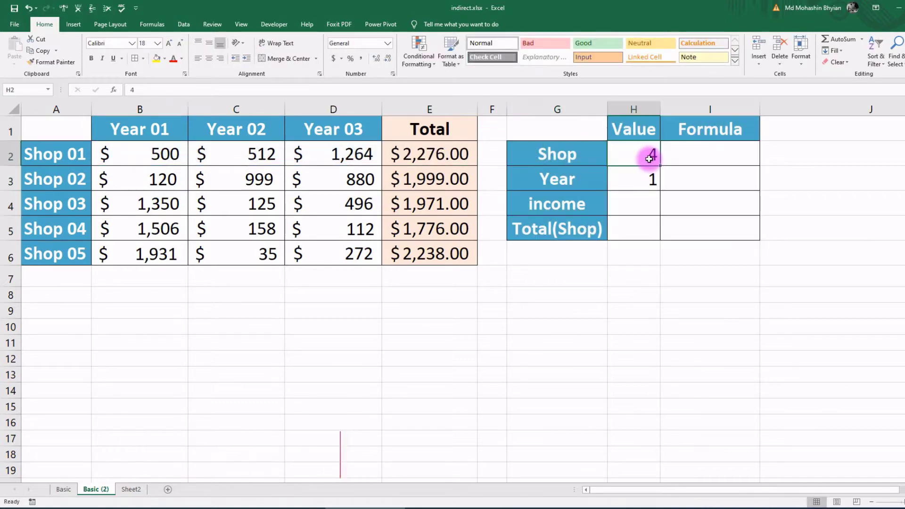
{"action": "left_click", "coordinate": [644, 180]}
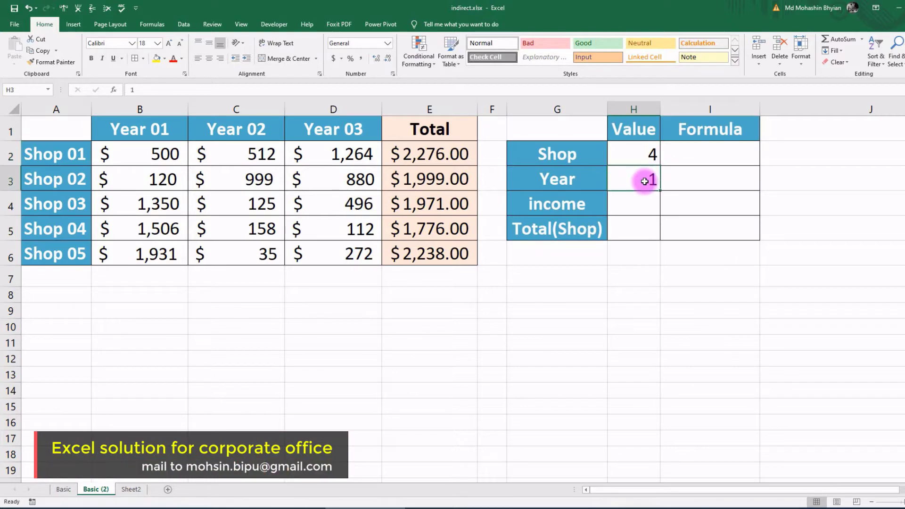
- Check Shop 04's Year 01 income of 1506, then start a formula in income cell H4
{"action": "left_click", "coordinate": [631, 204]}
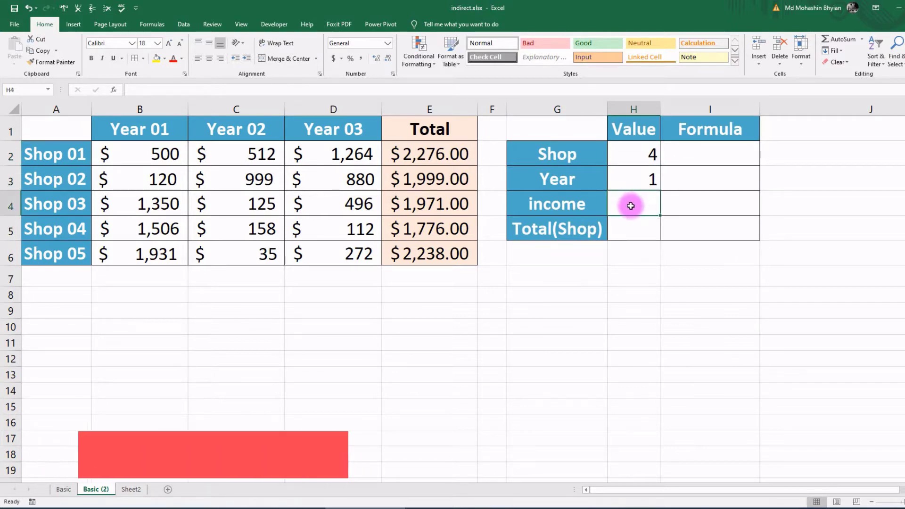
{"action": "left_click", "coordinate": [60, 228]}
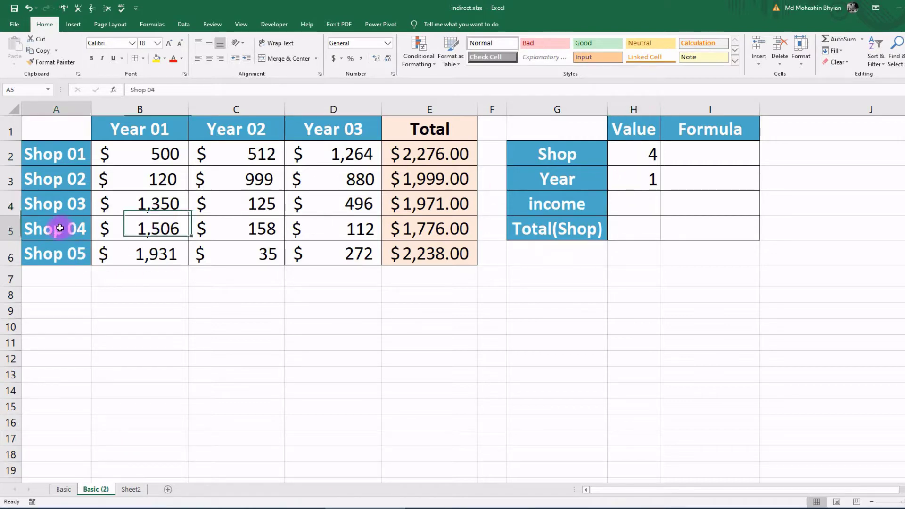
{"action": "left_click", "coordinate": [132, 237]}
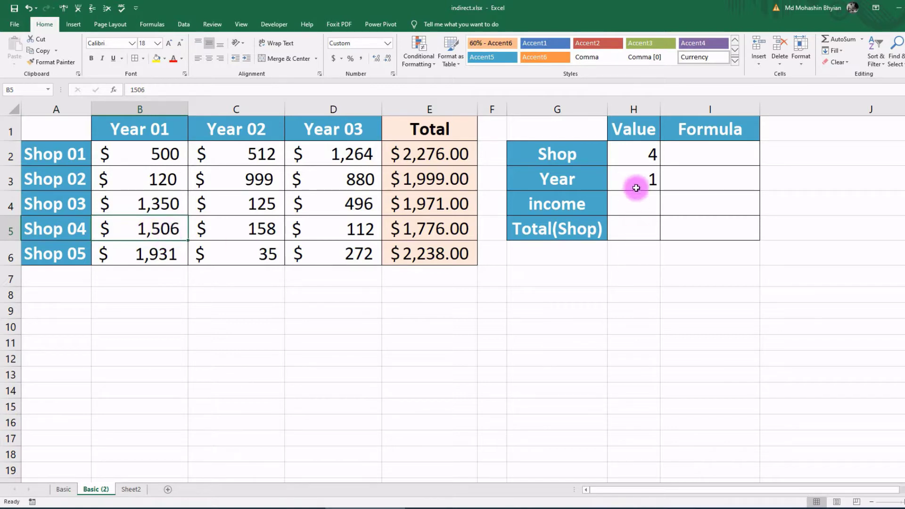
{"action": "left_click", "coordinate": [636, 204]}
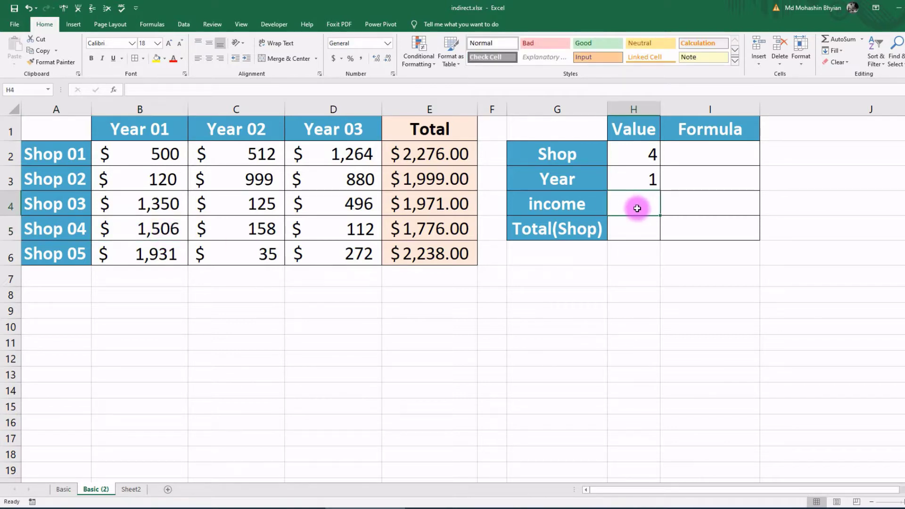
{"action": "left_click", "coordinate": [173, 89]}
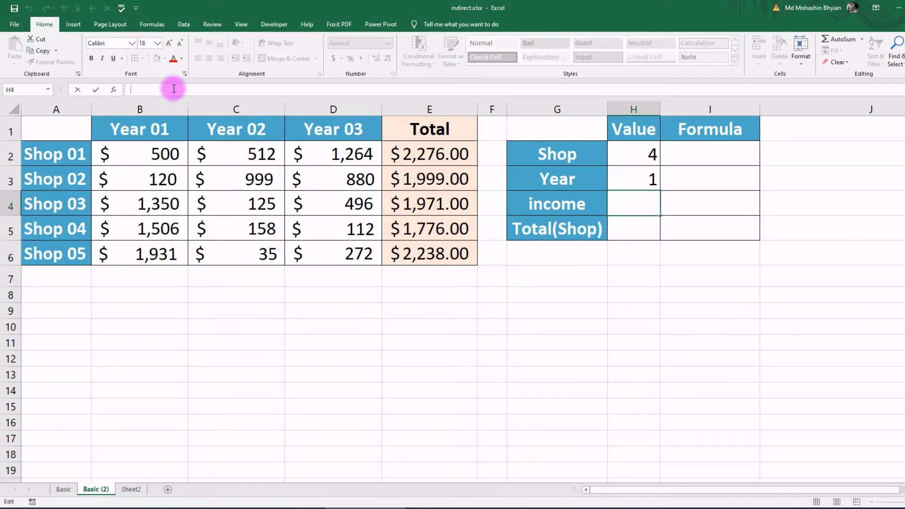
- In H4, start =INDIRECT("R"& with the Shop number from H2
{"action": "type", "text": "="}
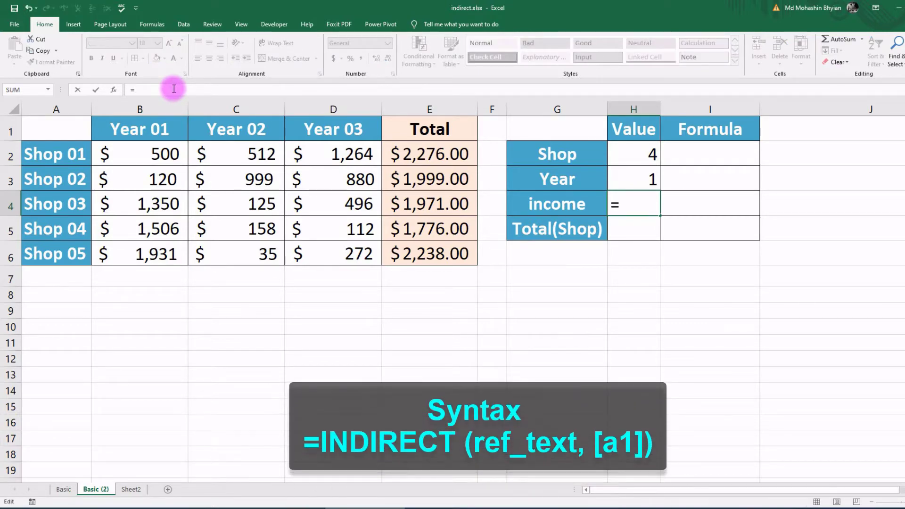
{"action": "type", "text": "ind"}
{"action": "double_click", "coordinate": [157, 116]}
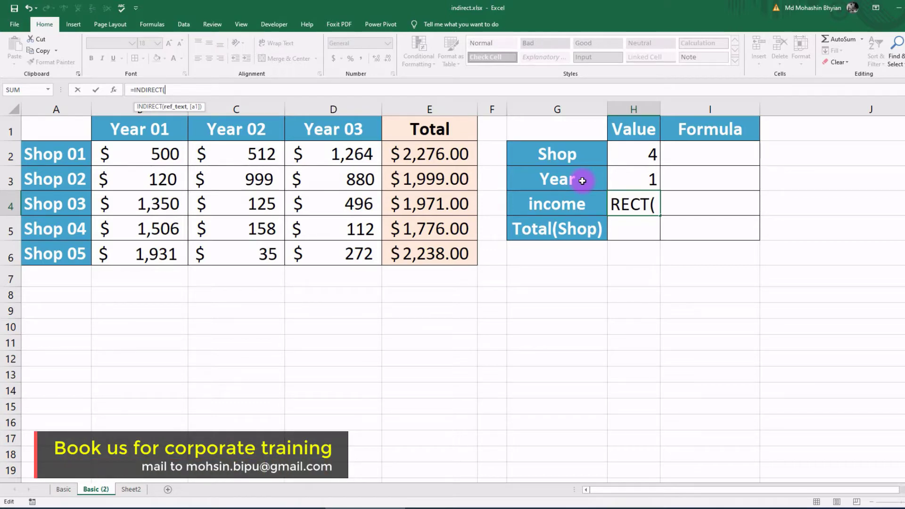
{"action": "type", "text": "\"R"}
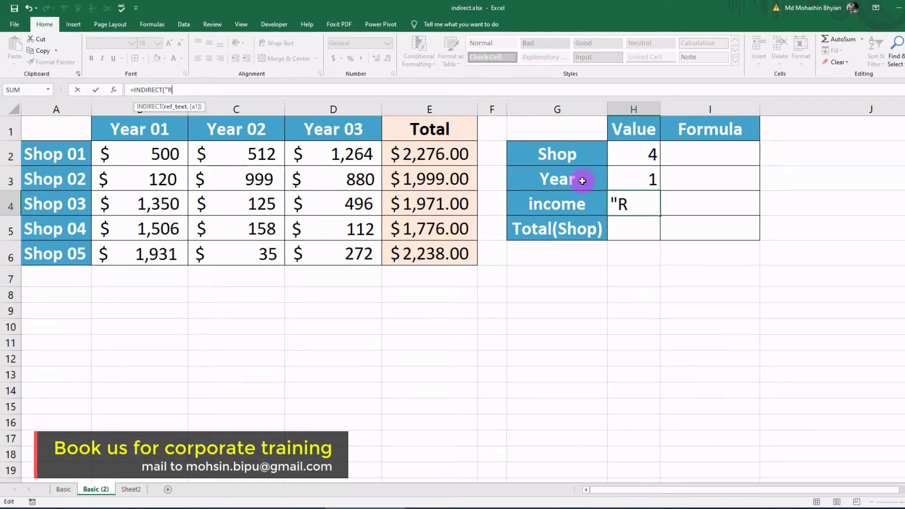
{"action": "type", "text": "\"&"}
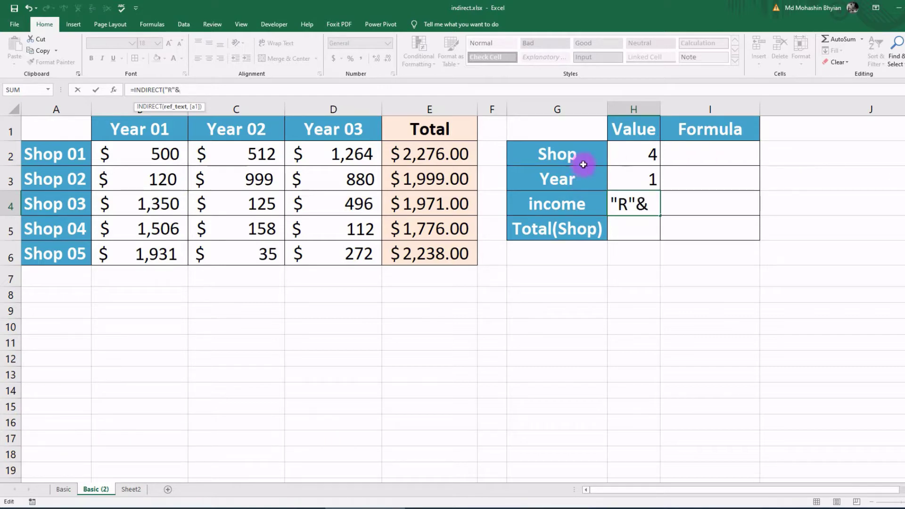
{"action": "left_click", "coordinate": [637, 154]}
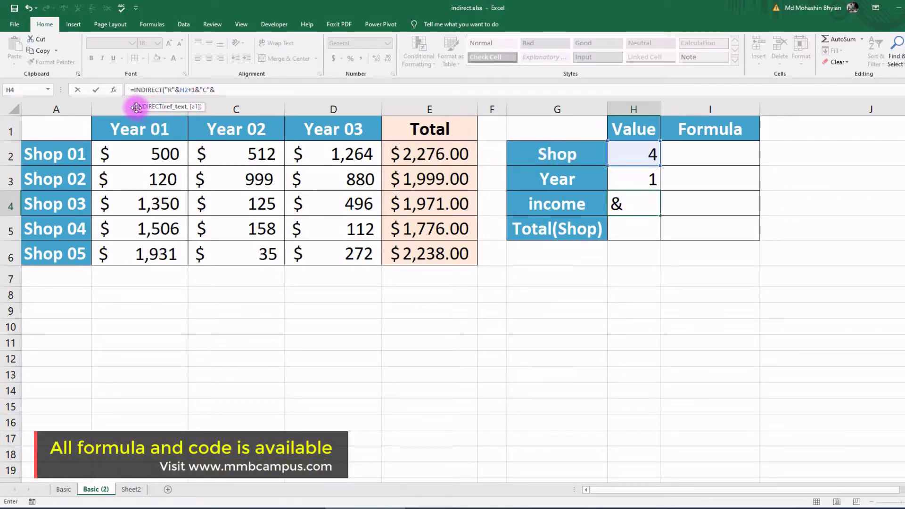
- Finish the H4 reference with H3+1 as the column and FALSE as the reference style
{"action": "left_click_drag", "start_coordinate": [137, 108], "coordinate": [168, 100]}
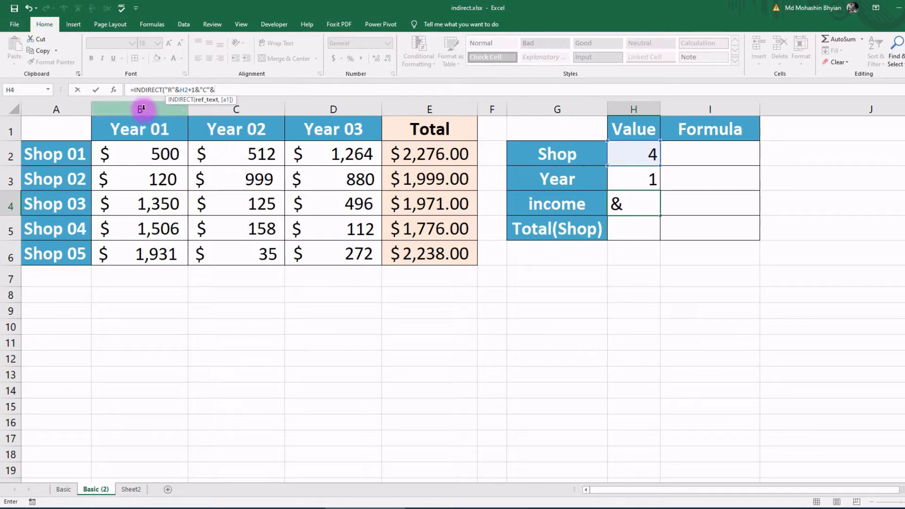
{"action": "left_click", "coordinate": [641, 184]}
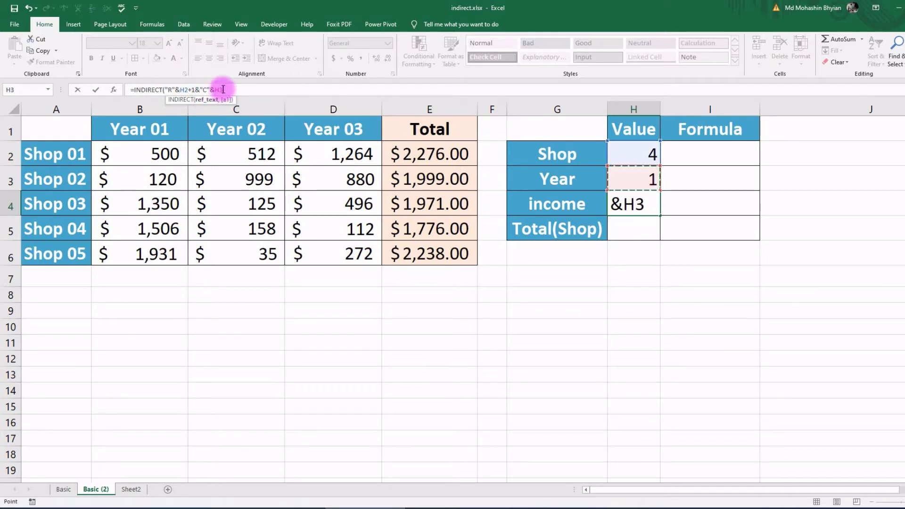
{"action": "type", "text": "+1"}
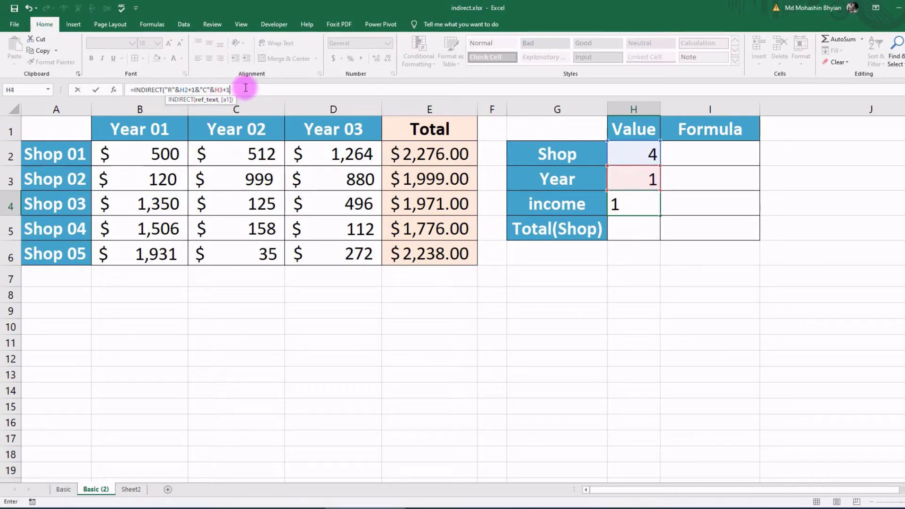
{"action": "type", "text": ", "}
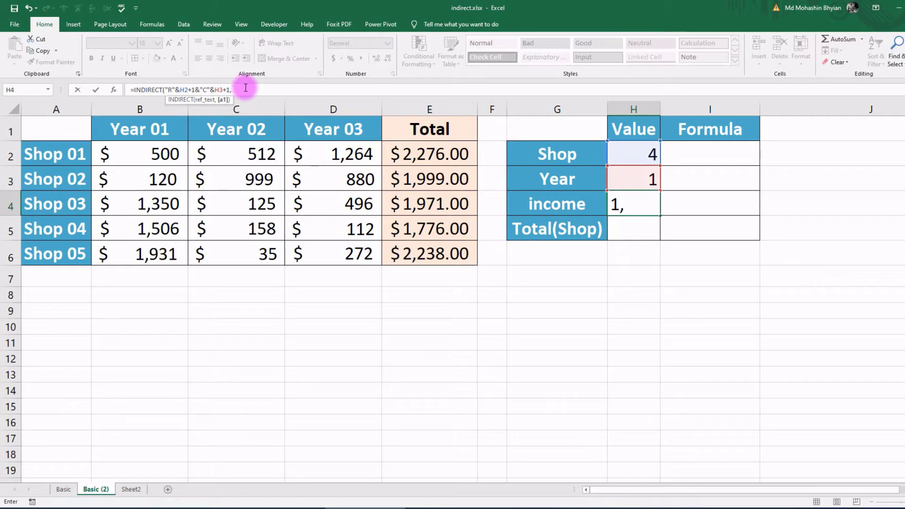
{"action": "type", "text": "false)"}
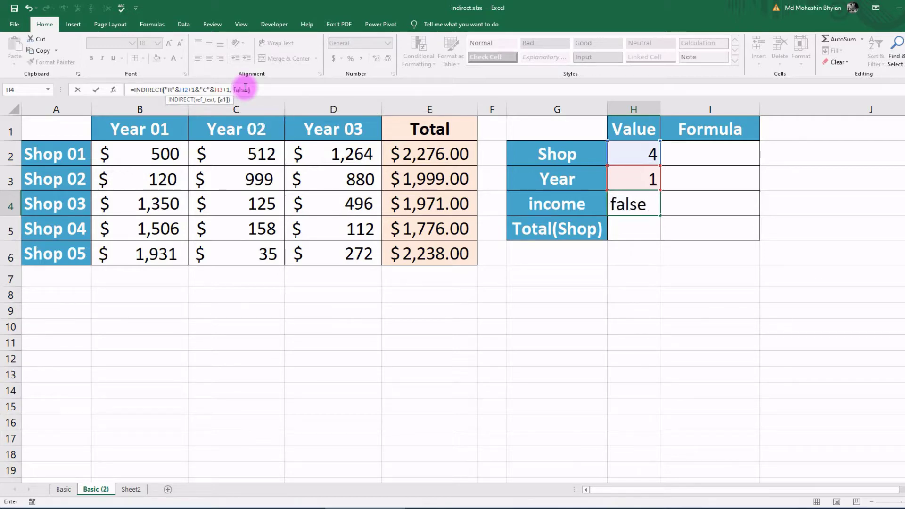
- Preview the ref_text argument as R5C2 with F9, undo it, and commit the formula returning 1506
{"action": "left_click", "coordinate": [201, 89]}
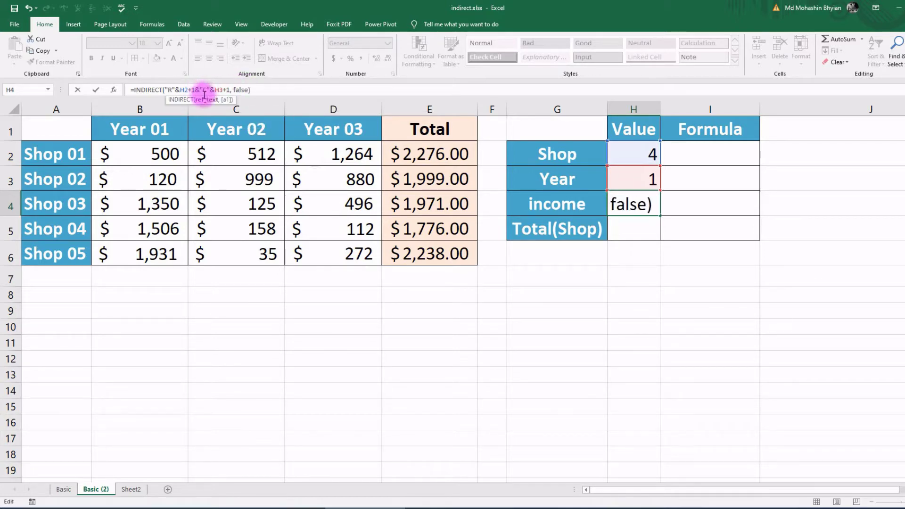
{"action": "left_click", "coordinate": [206, 100]}
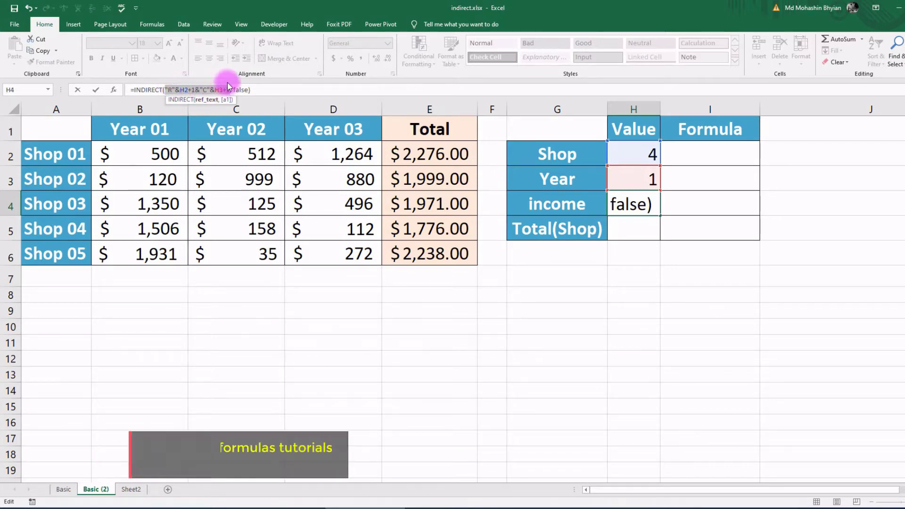
{"action": "key", "text": "F9"}
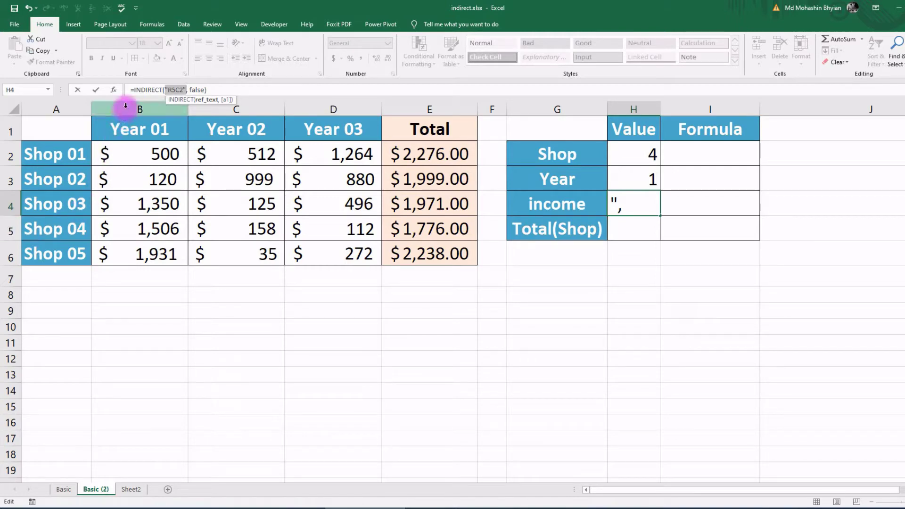
{"action": "key", "text": "ctrl+z"}
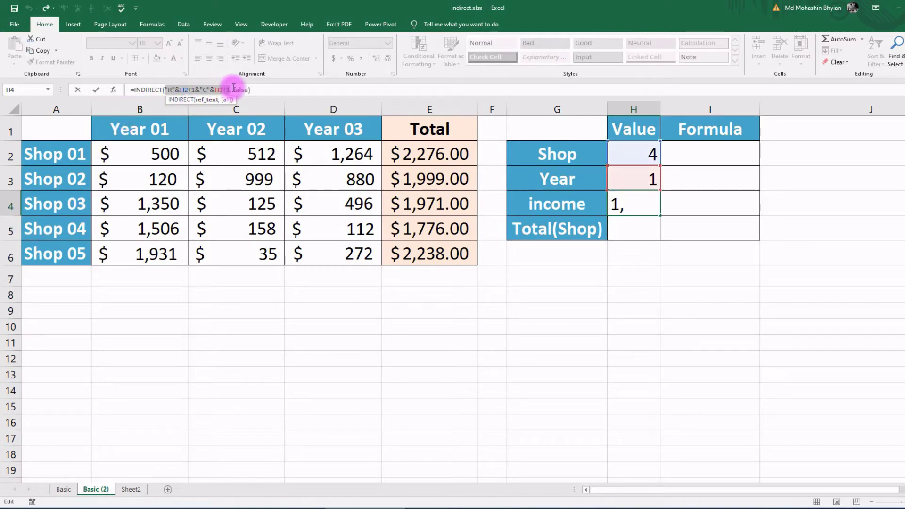
{"action": "key", "text": "Return"}
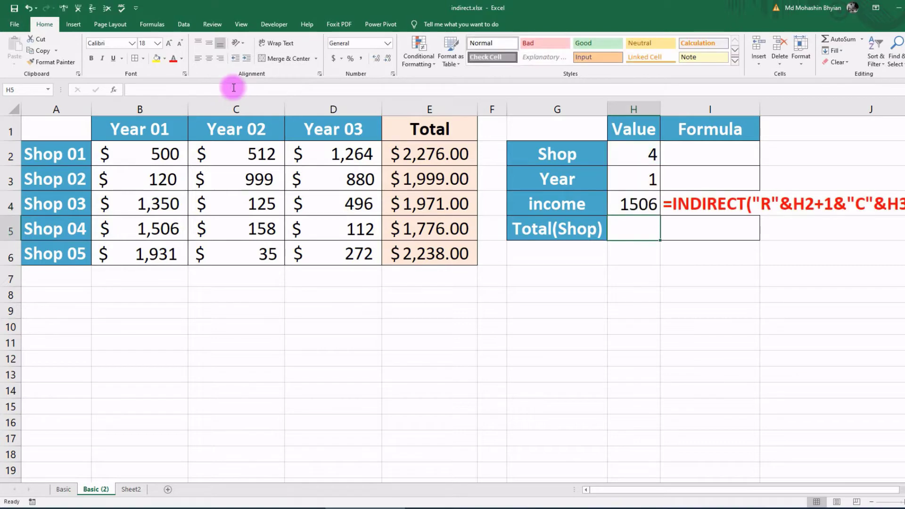
- Set the Shop number in H2 to 2 and highlight the Shop 02 row and Year 02 column
{"action": "left_click", "coordinate": [635, 211]}
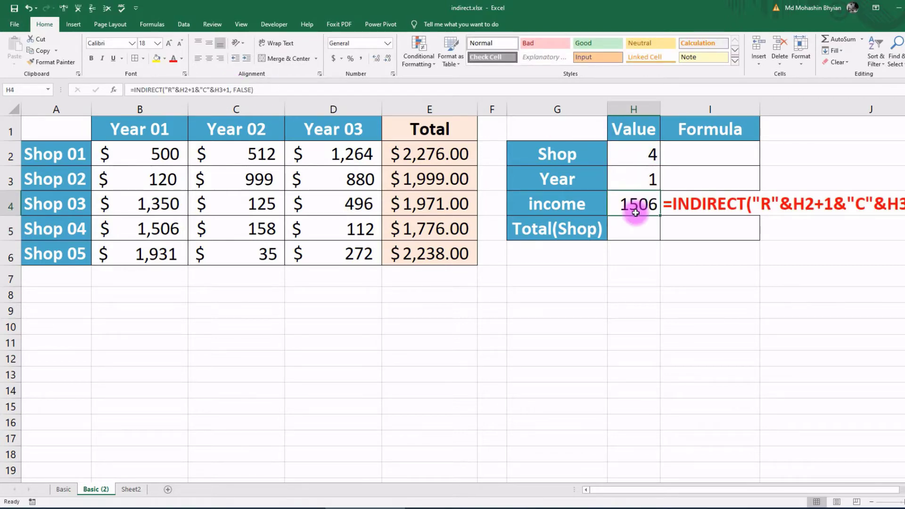
{"action": "left_click", "coordinate": [646, 158]}
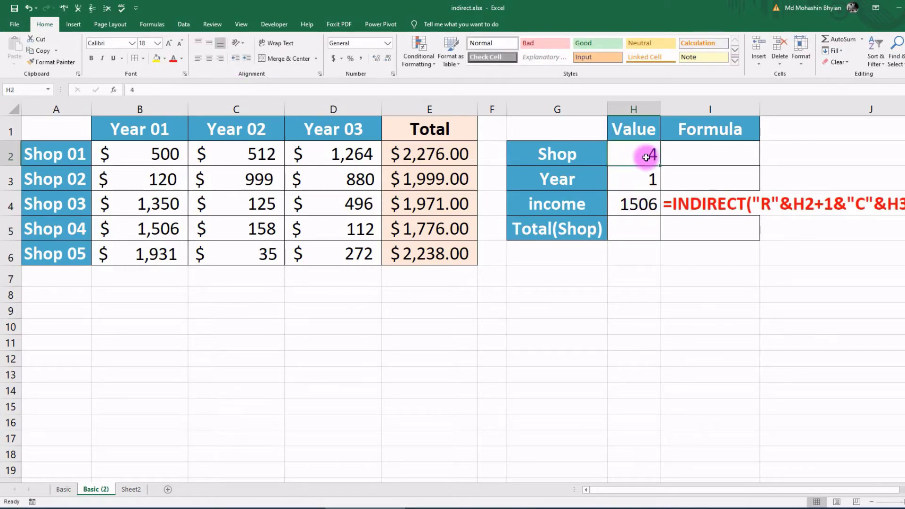
{"action": "type", "text": "2"}
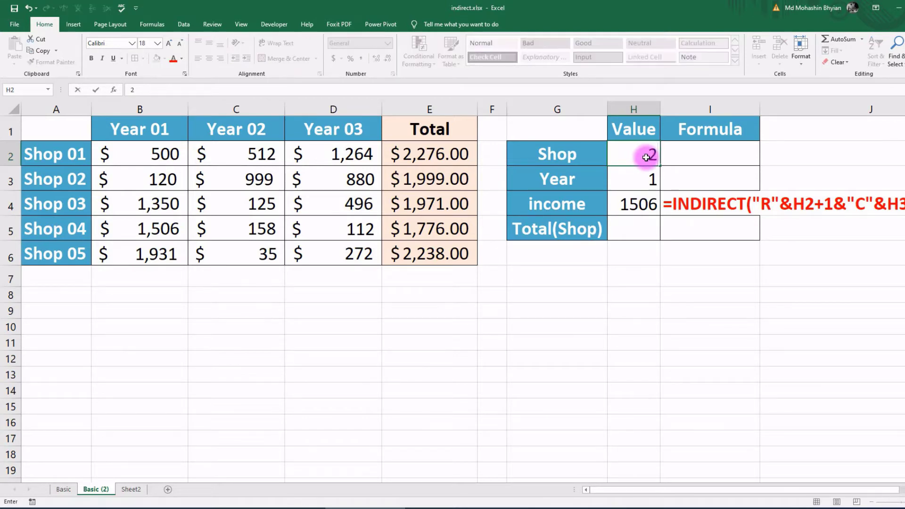
{"action": "key", "text": "Return"}
{"action": "key", "text": "Return"}
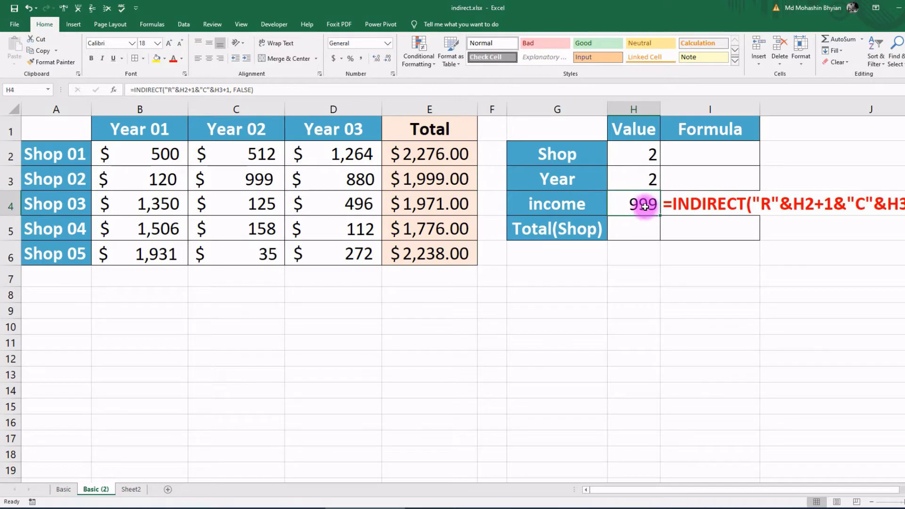
{"action": "left_click", "coordinate": [9, 180]}
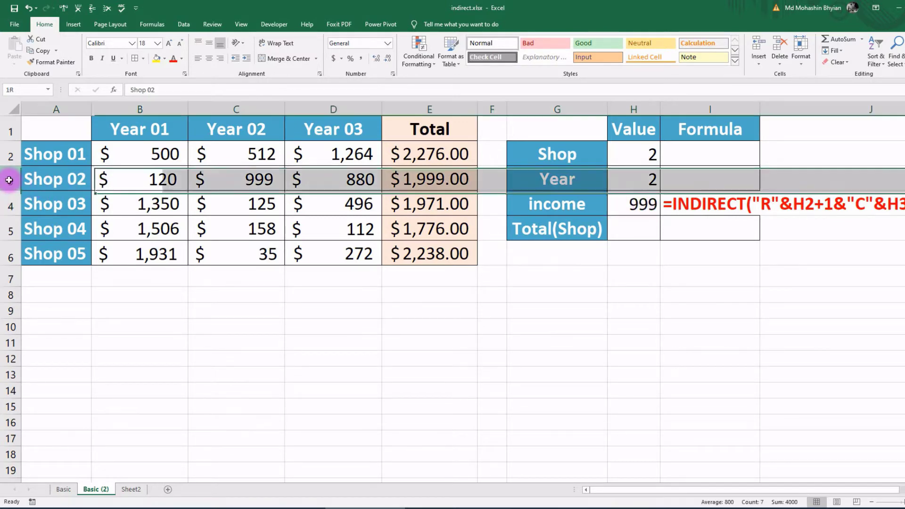
{"action": "left_click", "coordinate": [257, 103], "text": "ctrl"}
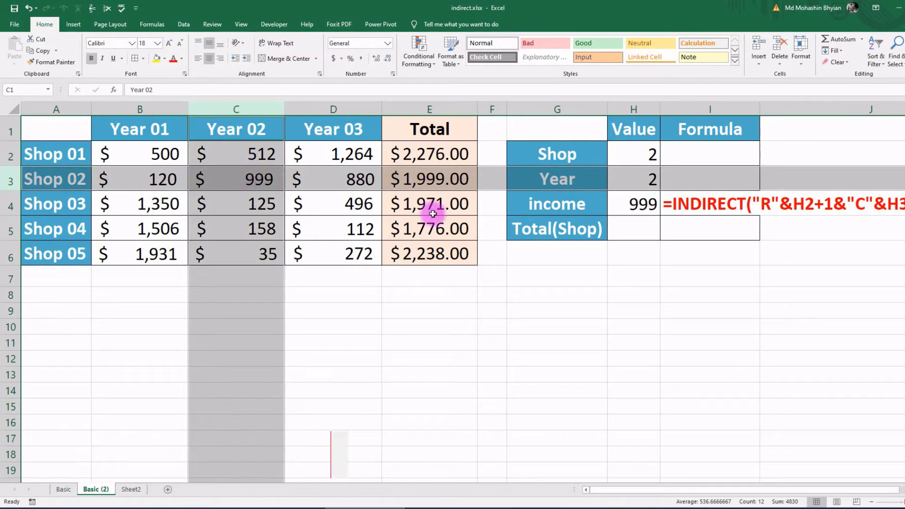
- Change the Shop number to 3, highlighting the Shop 03 row and Year 02 column where H4 returns 125
{"action": "left_click", "coordinate": [637, 157]}
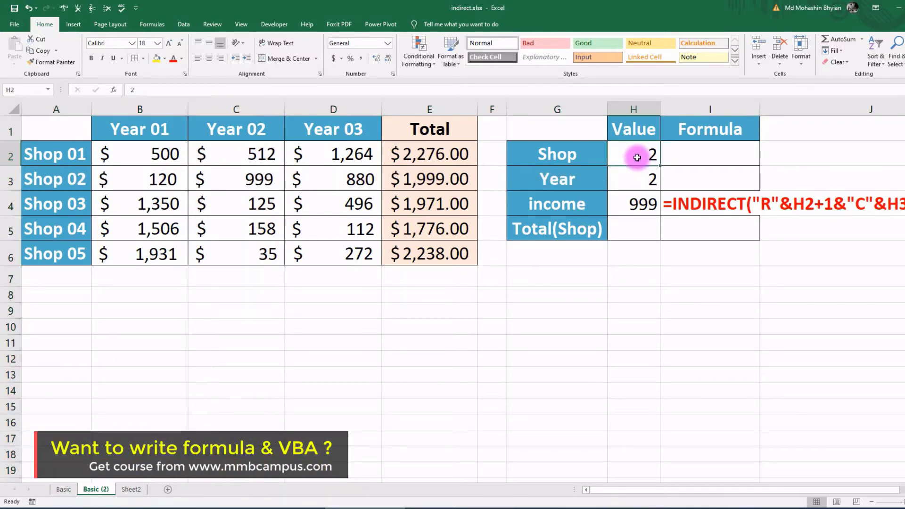
{"action": "type", "text": "3"}
{"action": "key", "text": "Return"}
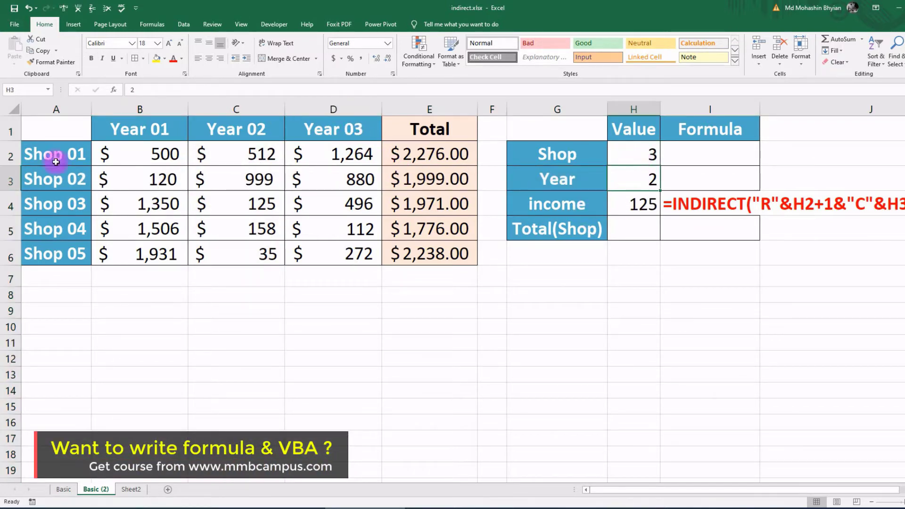
{"action": "left_click", "coordinate": [10, 206]}
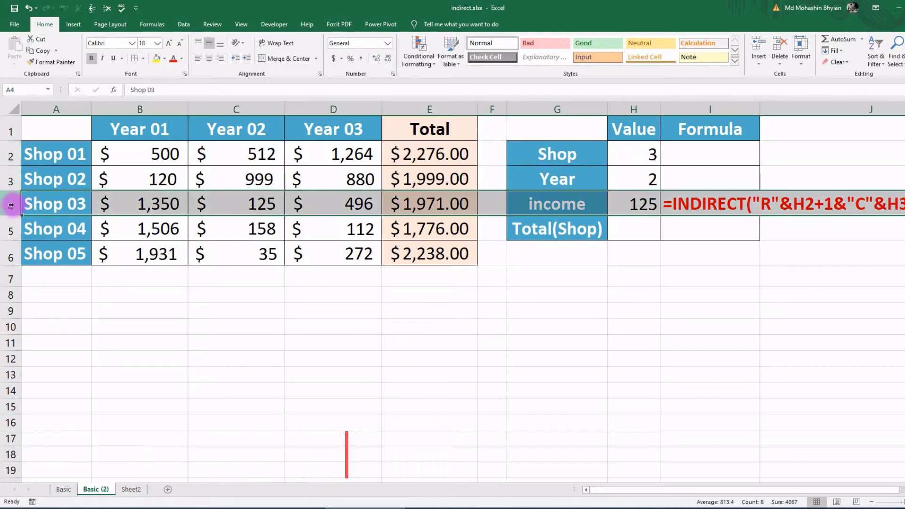
{"action": "left_click", "coordinate": [237, 111], "text": "ctrl"}
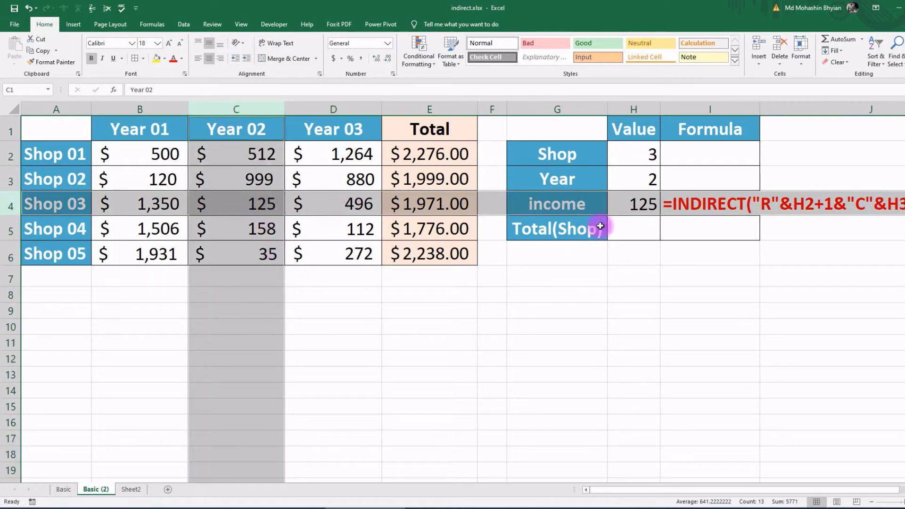
{"action": "left_click", "coordinate": [634, 209]}
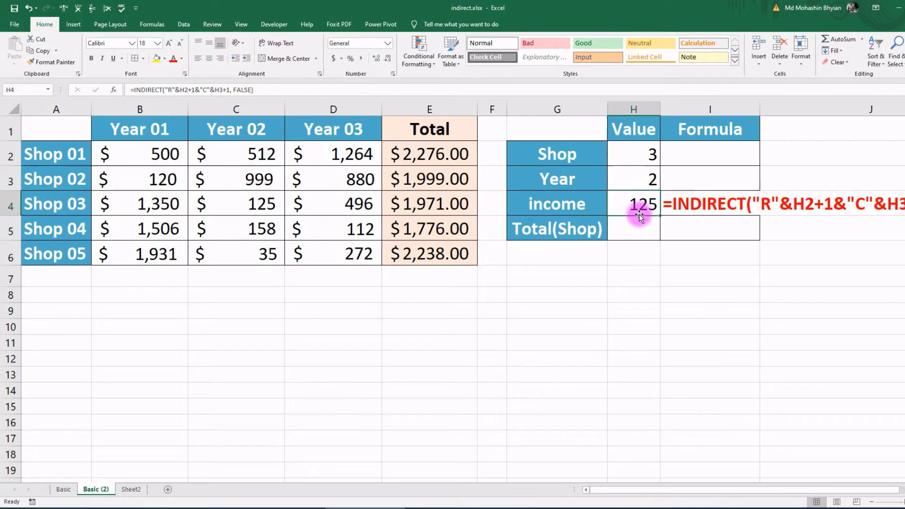
- Wrap the formula text in I4 and widen column I so it fits on two lines
{"action": "left_click", "coordinate": [712, 207]}
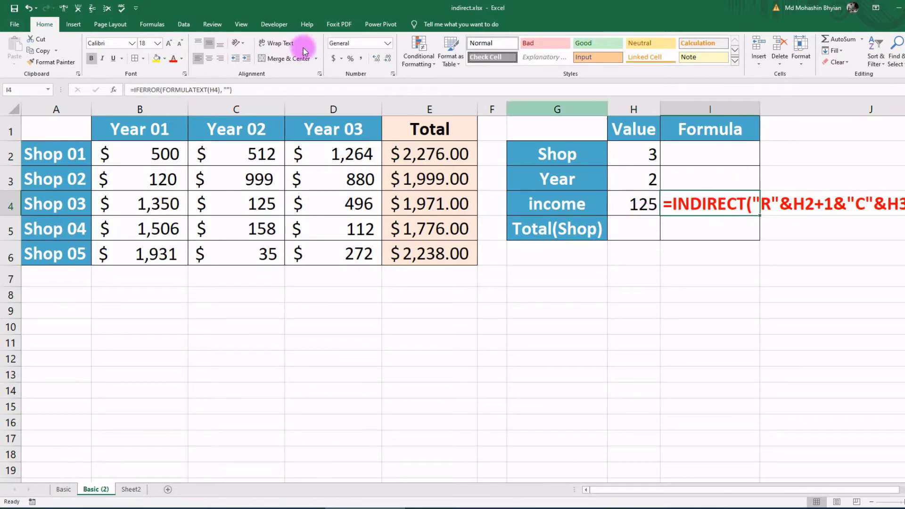
{"action": "left_click", "coordinate": [278, 43]}
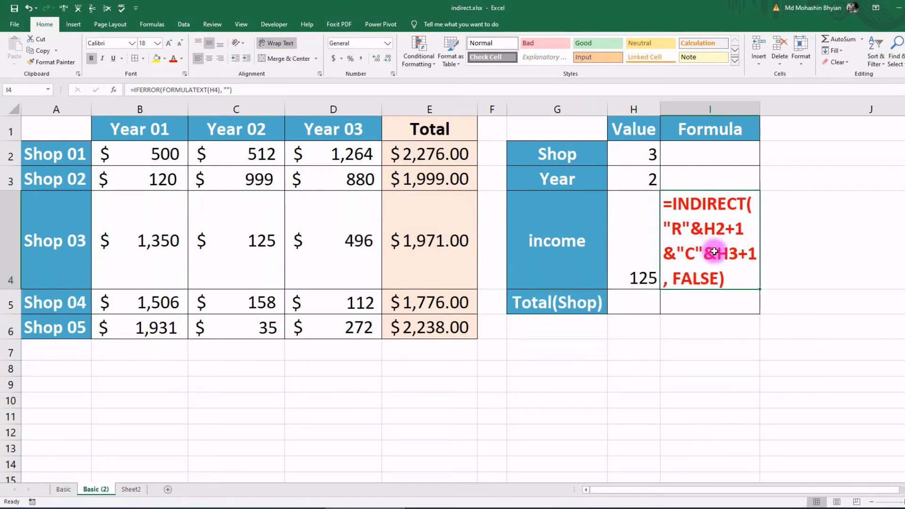
{"action": "mouse_move", "coordinate": [760, 109]}
{"action": "left_mouse_down"}
{"action": "mouse_move", "coordinate": [824, 97]}
{"action": "mouse_move", "coordinate": [854, 104]}
{"action": "left_mouse_up"}
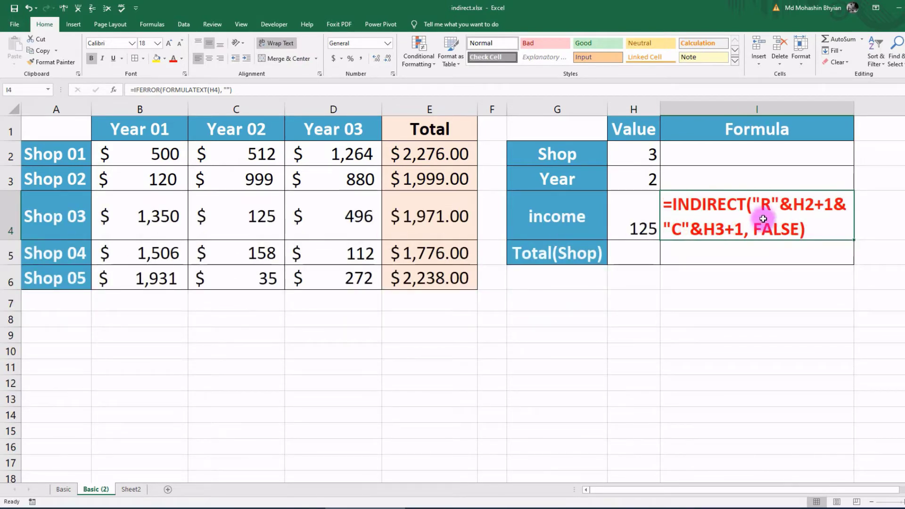
{"action": "left_click", "coordinate": [643, 224]}
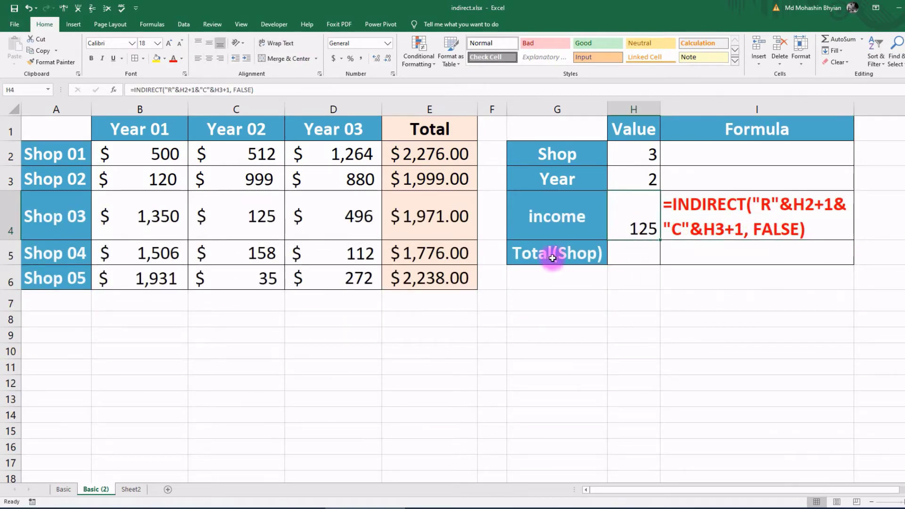
{"action": "left_click", "coordinate": [627, 259]}
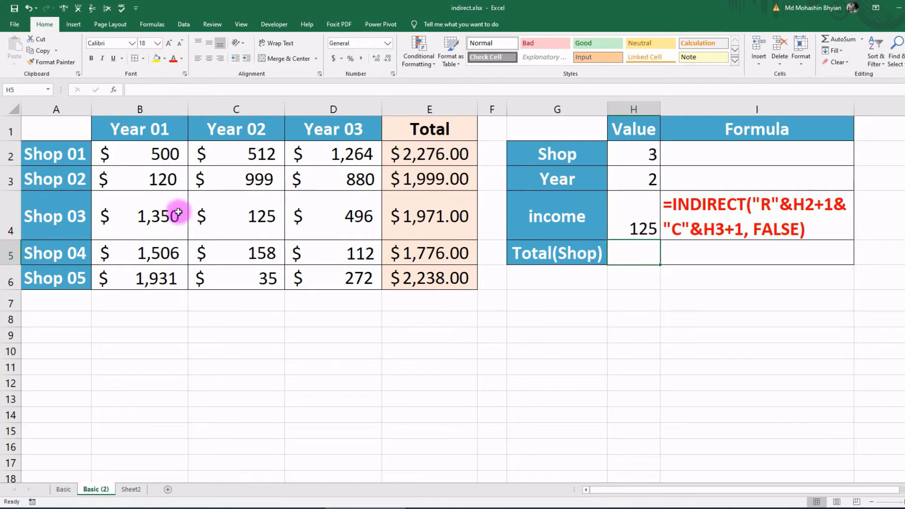
- Check the Shop 03 total formula in E4, then start an INDIRECT formula in H5
{"action": "left_click", "coordinate": [427, 221]}
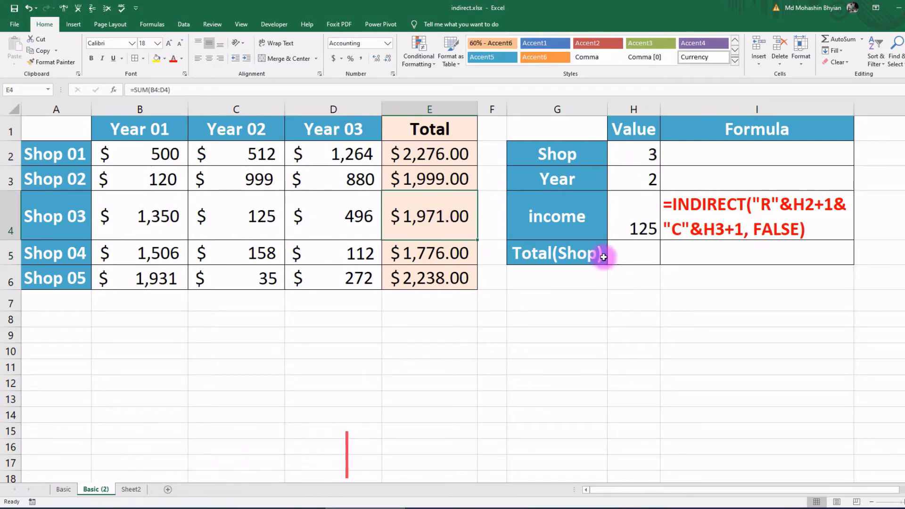
{"action": "left_click", "coordinate": [628, 255]}
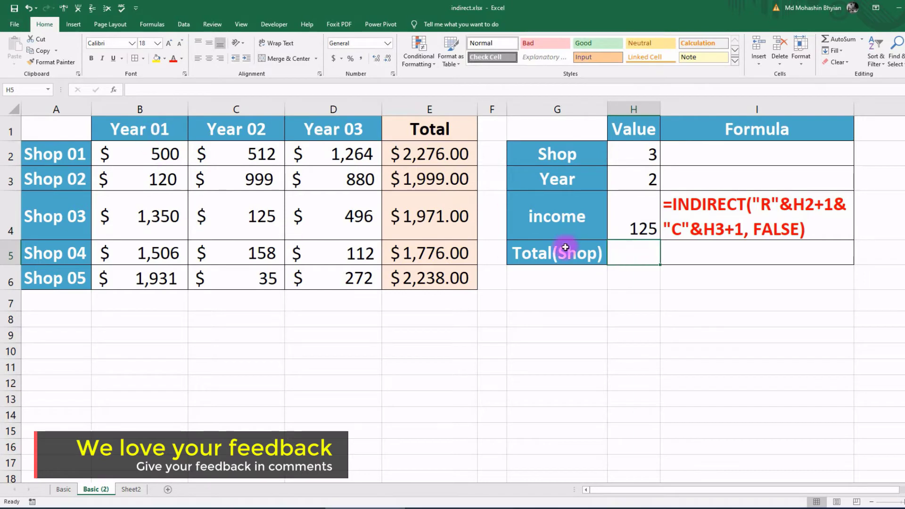
{"action": "left_click", "coordinate": [170, 89]}
{"action": "type", "text": "=i"}
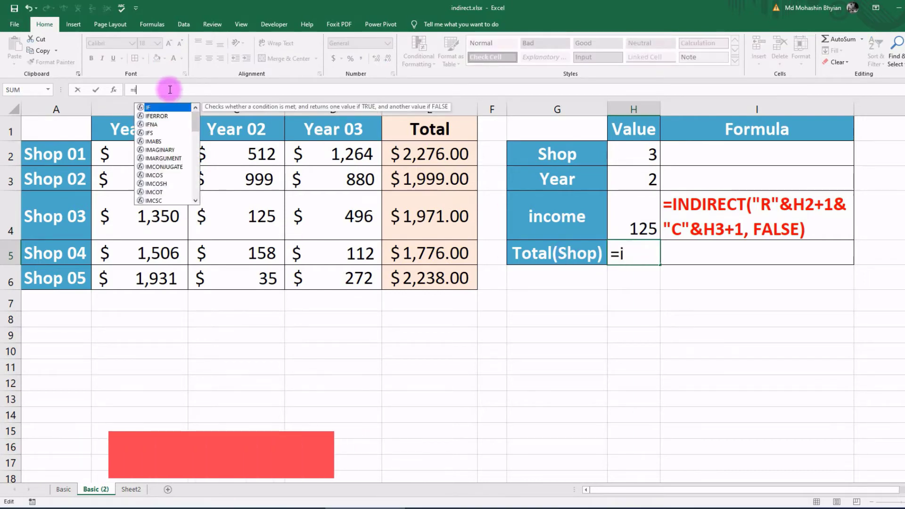
{"action": "type", "text": "nd"}
{"action": "double_click", "coordinate": [157, 116]}
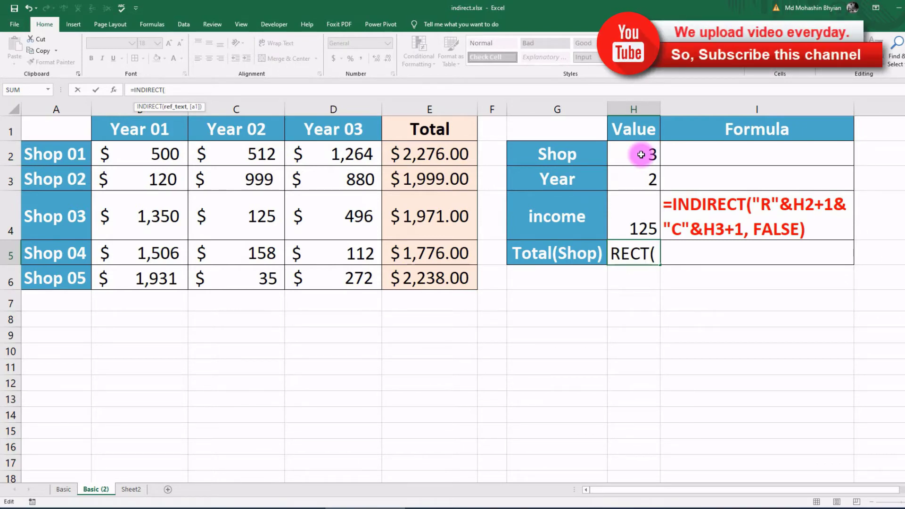
- Build the address "E"&H2+1 inside INDIRECT and preview it with F9 as E4
{"action": "type", "text": "\""}
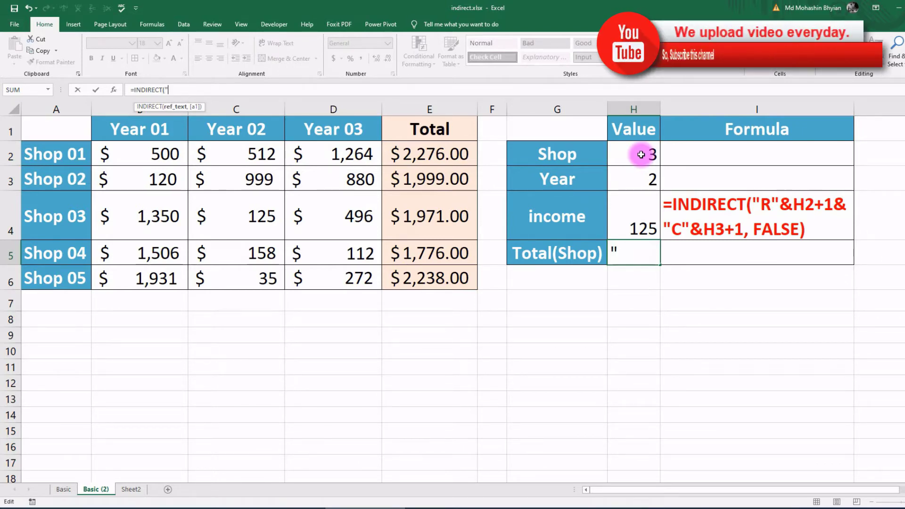
{"action": "type", "text": "E\""}
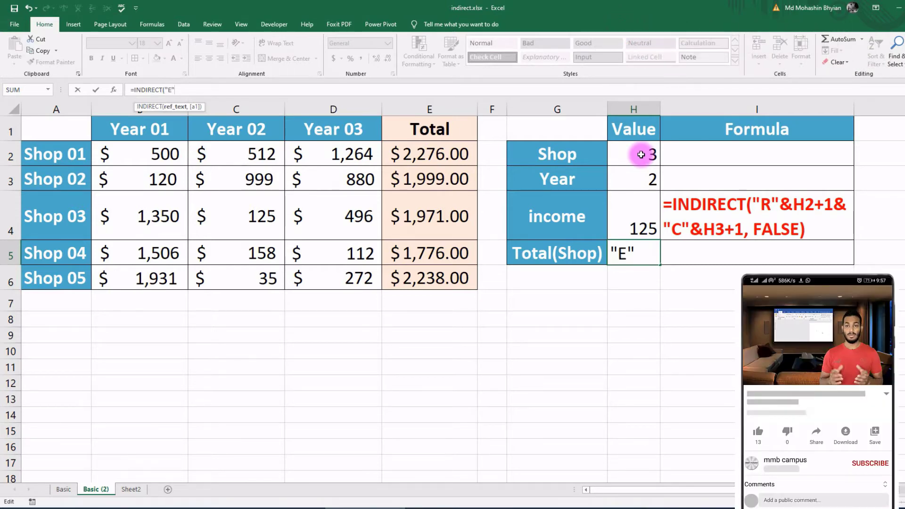
{"action": "type", "text": "&"}
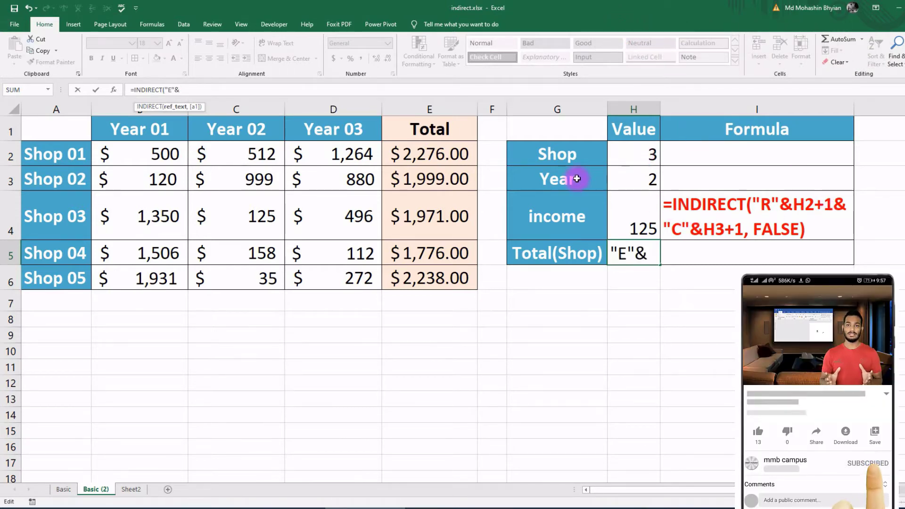
{"action": "left_click", "coordinate": [637, 155]}
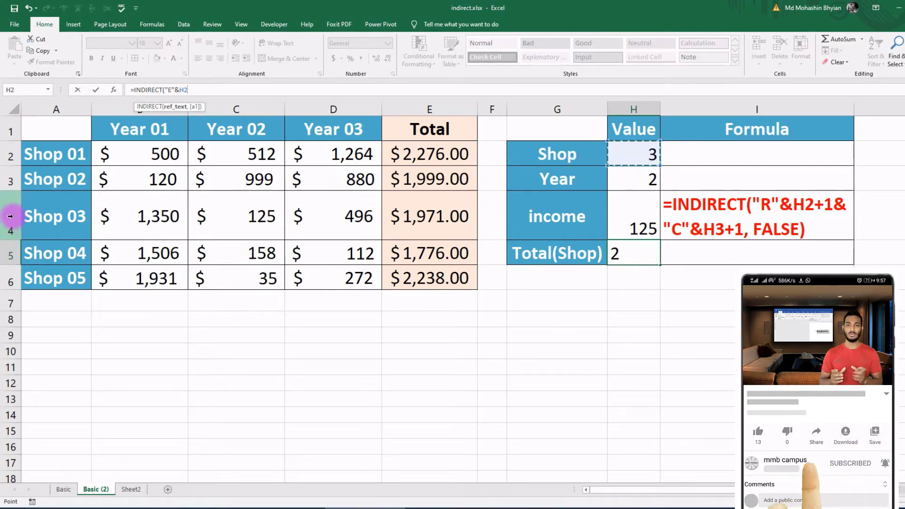
{"action": "type", "text": "+1"}
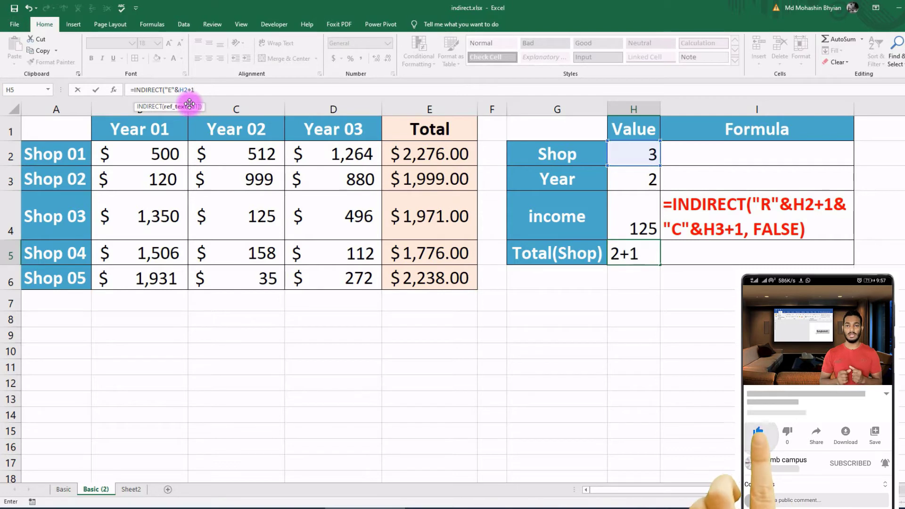
{"action": "type", "text": ")"}
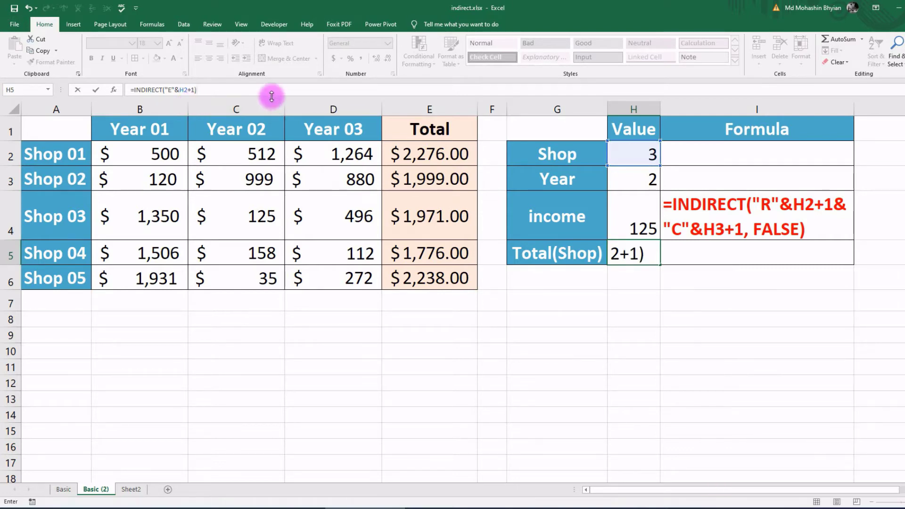
{"action": "left_click", "coordinate": [181, 90]}
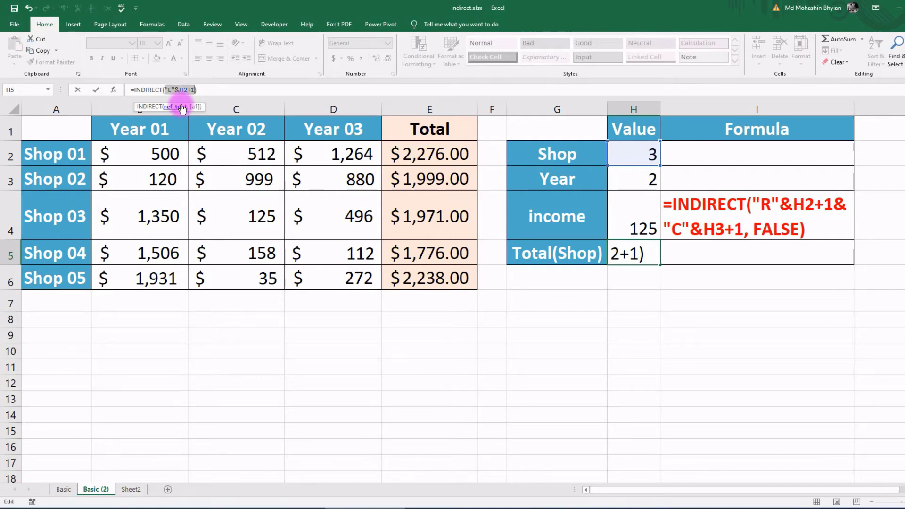
{"action": "key", "text": "F9"}
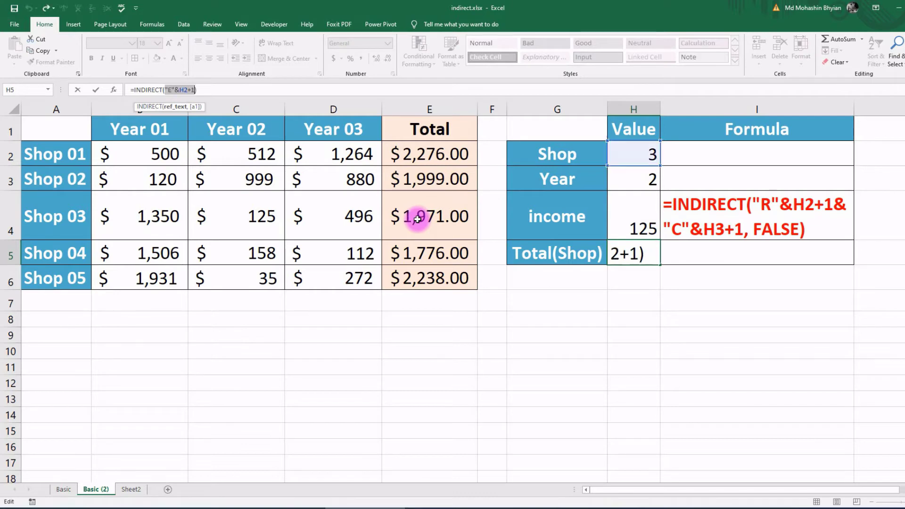
- Add TRUE as H5's INDIRECT reference-style argument and commit, giving a Total(Shop) of 1971
{"action": "left_click", "coordinate": [194, 90]}
{"action": "type", "text": ", "}
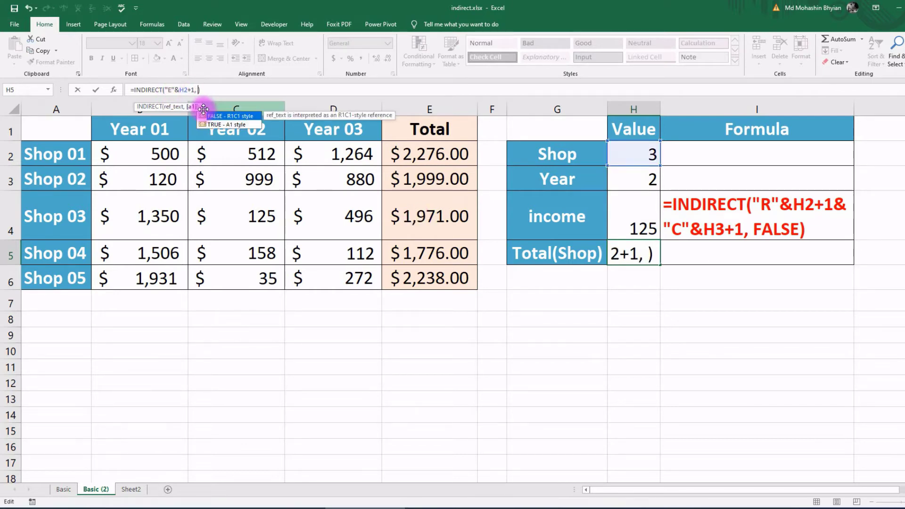
{"action": "type", "text": "tru"}
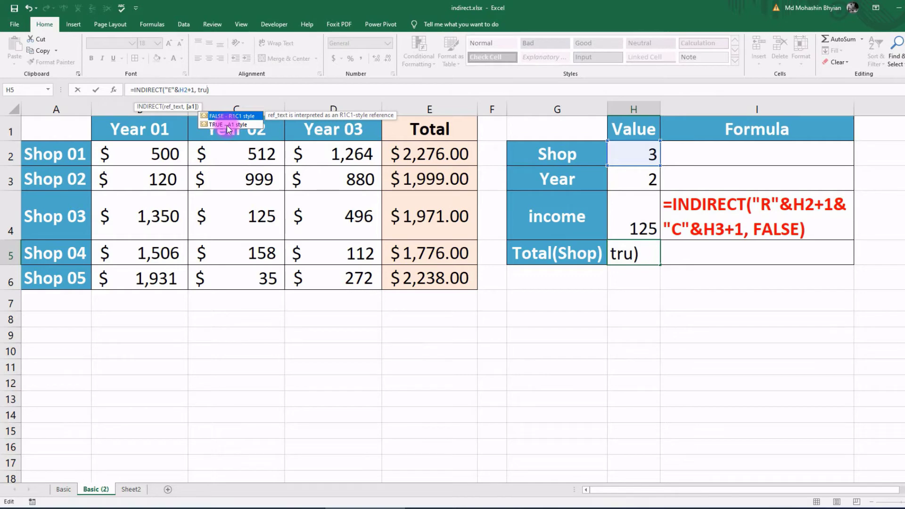
{"action": "double_click", "coordinate": [228, 125]}
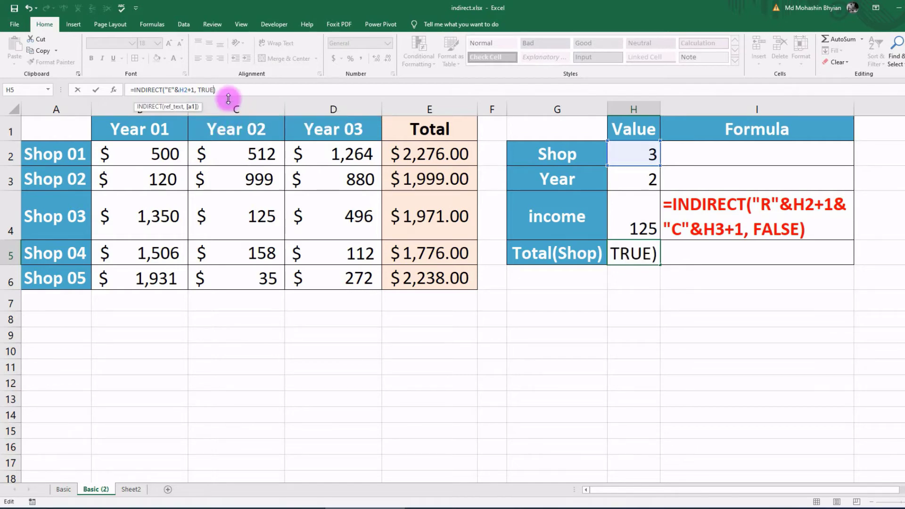
{"action": "key", "text": "Return"}
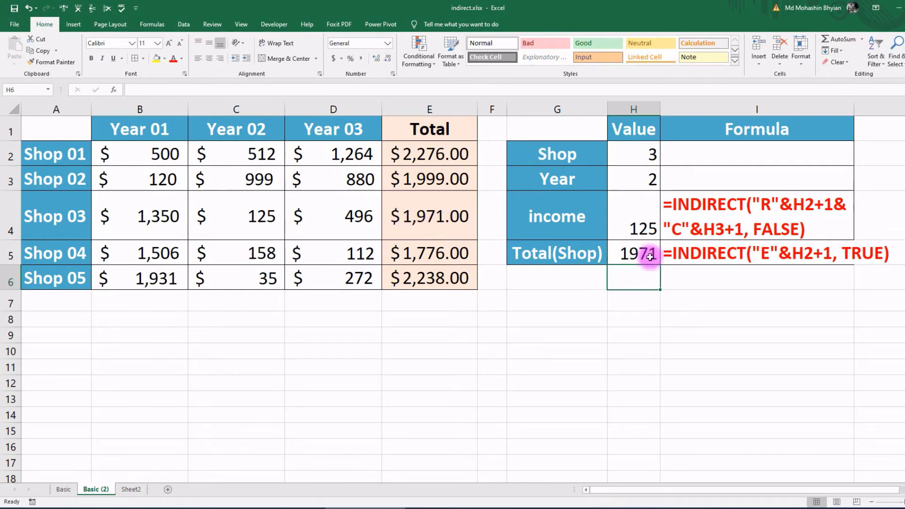
- Shorten H5 to =INDIRECT("E"&H2+1) by dropping TRUE, still returning 1971
{"action": "left_click", "coordinate": [639, 256]}
{"action": "left_click", "coordinate": [199, 90]}
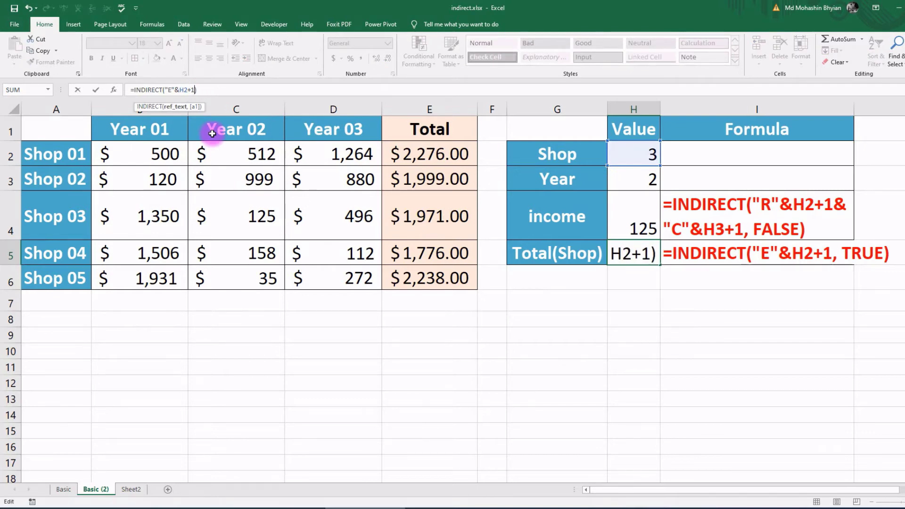
{"action": "key", "text": "Return"}
{"action": "left_click", "coordinate": [645, 257]}
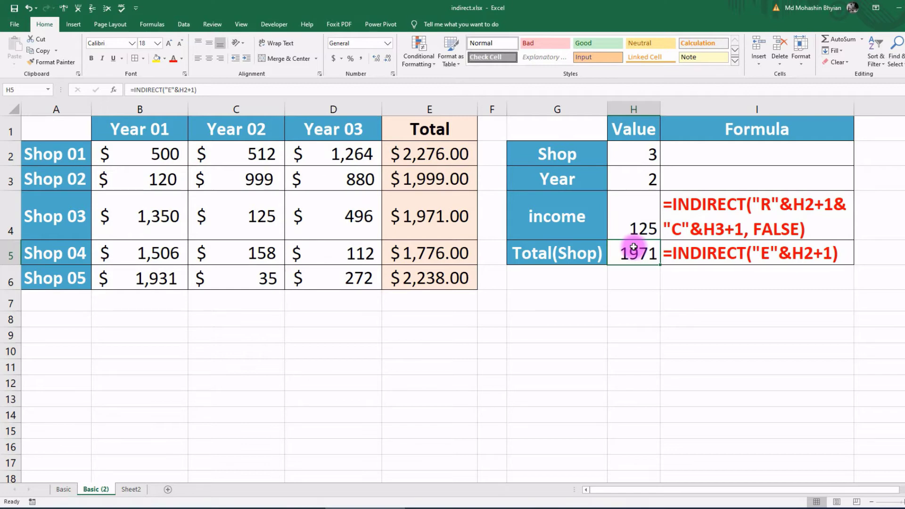
{"action": "left_click", "coordinate": [130, 490]}
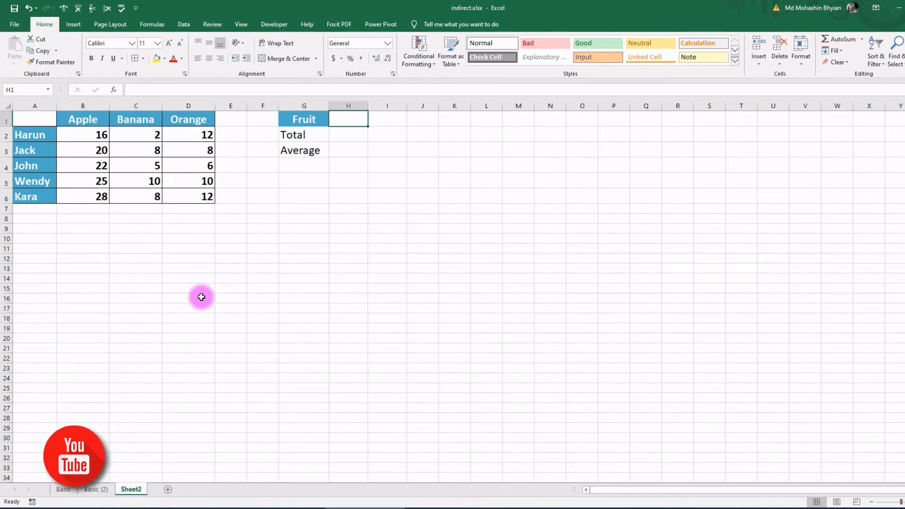
{"action": "scroll", "coordinate": [452, 292], "scroll_direction": "up", "scroll_amount": 3, "text": "ctrl"}
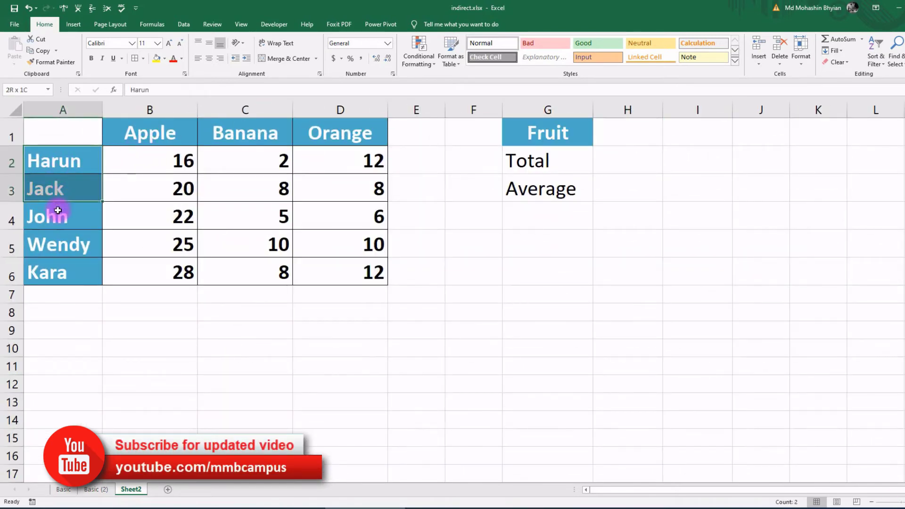
{"action": "left_click_drag", "start_coordinate": [58, 155], "coordinate": [60, 270]}
{"action": "left_click", "coordinate": [74, 160]}
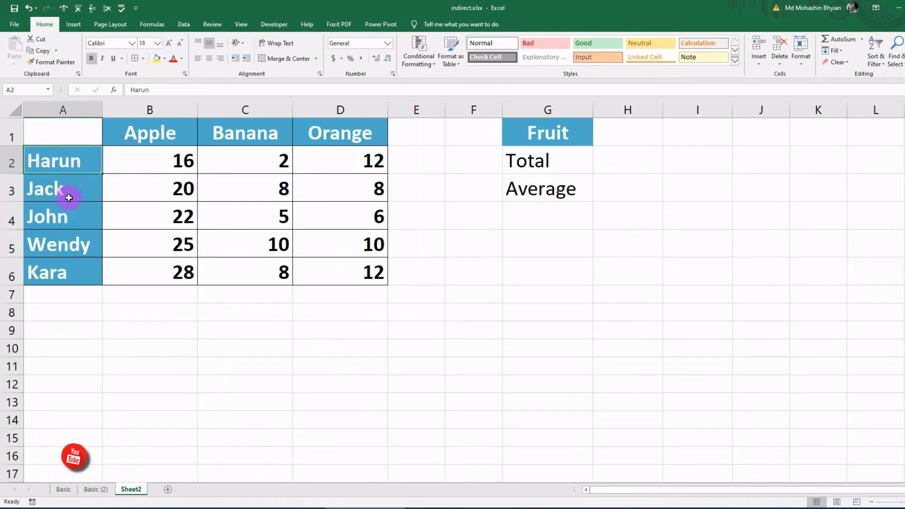
{"action": "left_click", "coordinate": [70, 191]}
{"action": "left_click", "coordinate": [71, 218]}
{"action": "left_click_drag", "start_coordinate": [178, 138], "coordinate": [351, 135]}
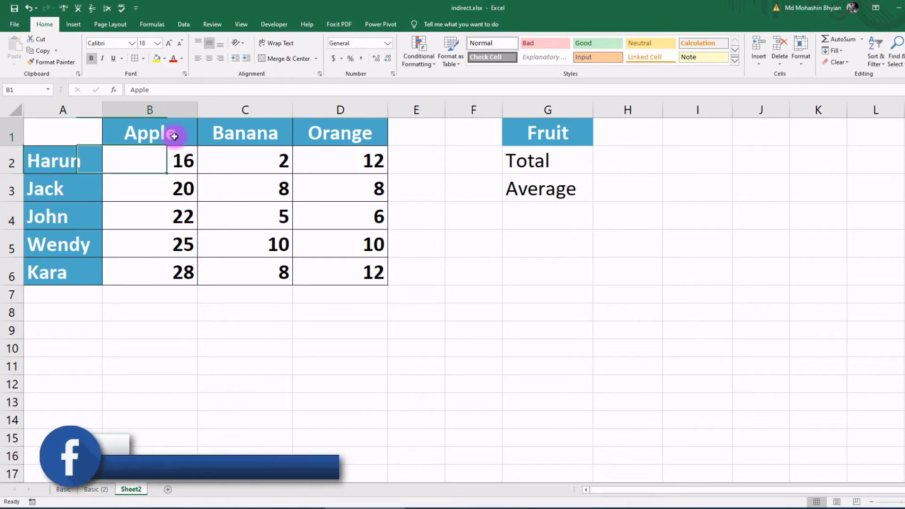
{"action": "left_click", "coordinate": [77, 165]}
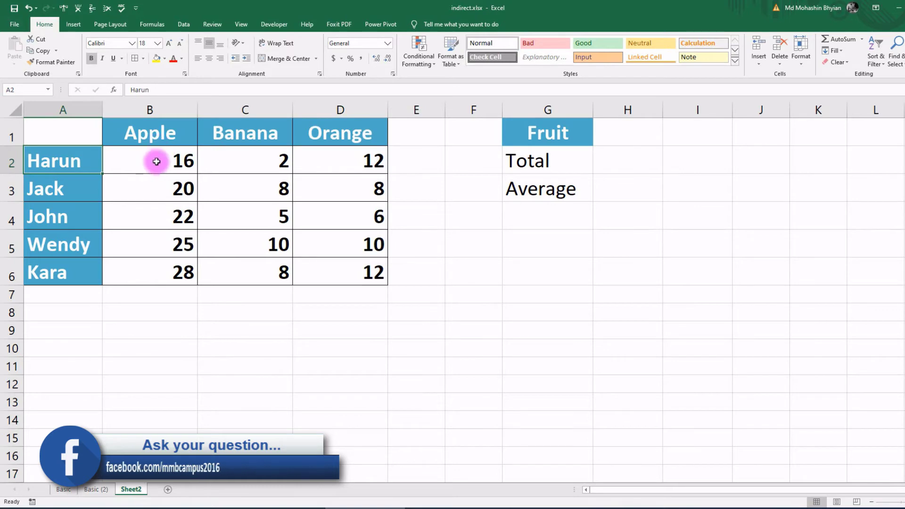
{"action": "left_click_drag", "start_coordinate": [156, 162], "coordinate": [360, 160]}
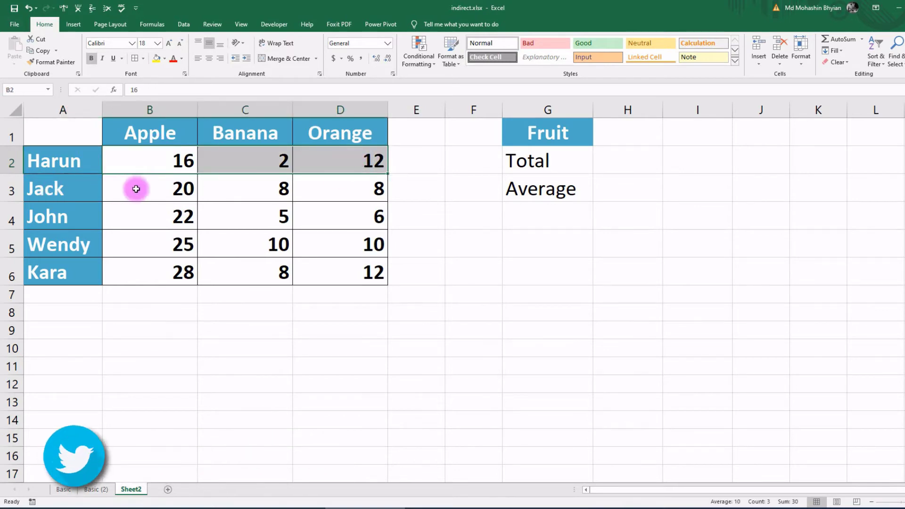
{"action": "left_click_drag", "start_coordinate": [136, 189], "coordinate": [372, 189]}
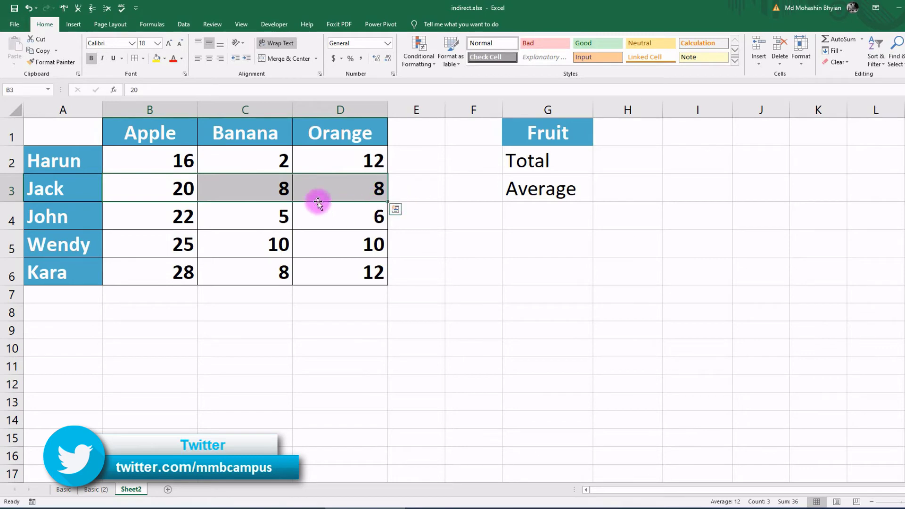
{"action": "left_click", "coordinate": [624, 137]}
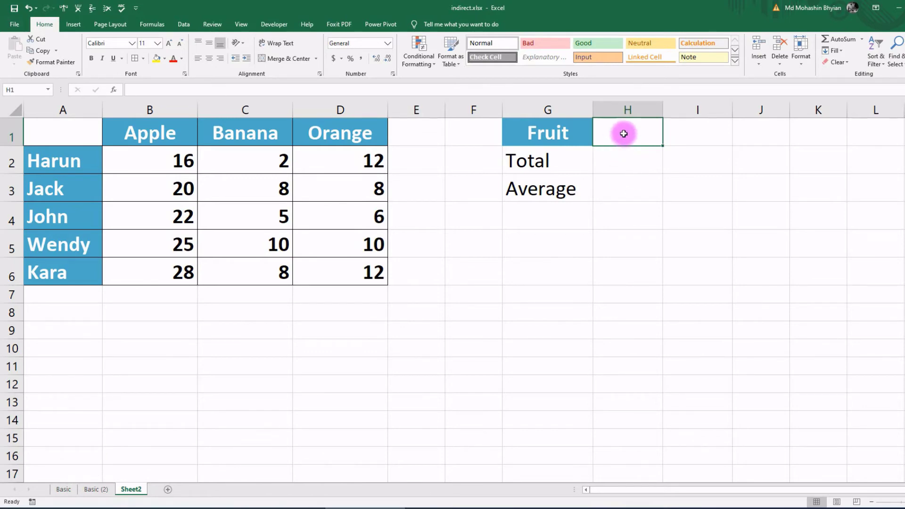
- Add list validation to H1 with source =$B$1:$D$1, offering Apple, Banana and Orange
{"action": "left_click", "coordinate": [183, 24]}
{"action": "left_click", "coordinate": [574, 65]}
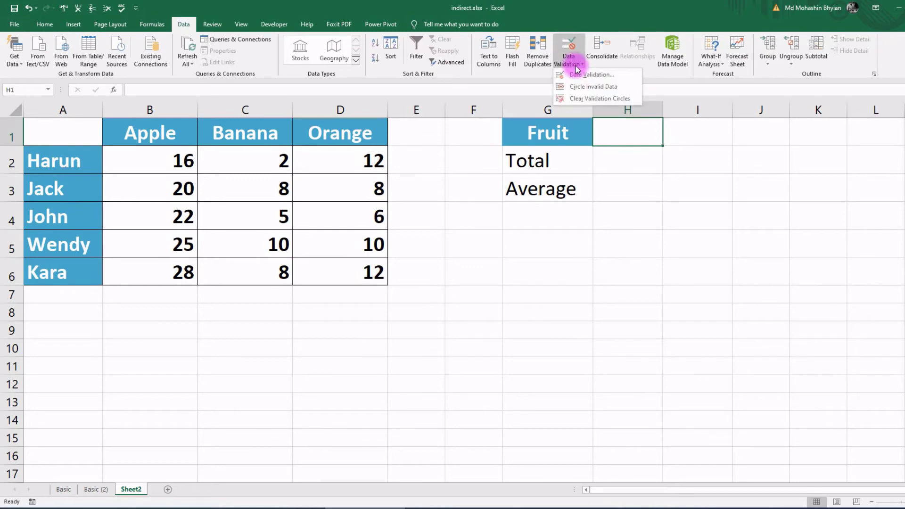
{"action": "left_click", "coordinate": [584, 77]}
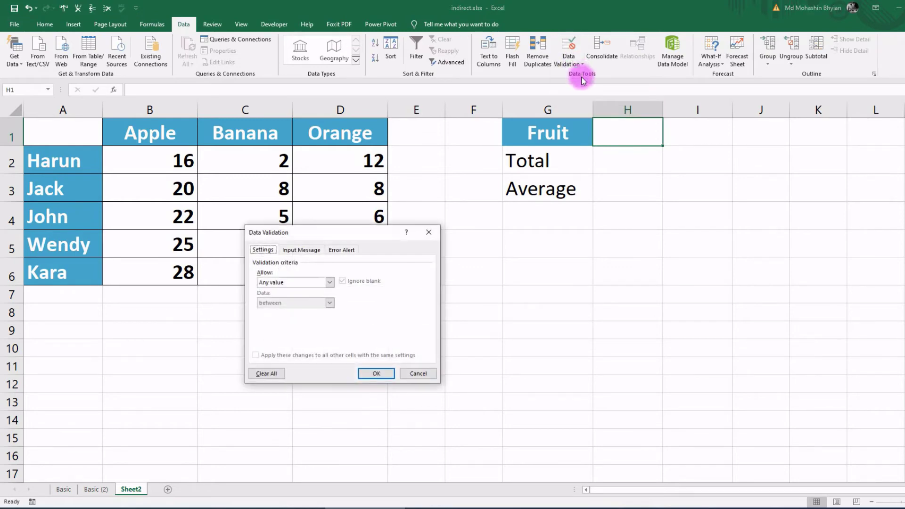
{"action": "left_click", "coordinate": [311, 281]}
{"action": "left_click", "coordinate": [297, 310]}
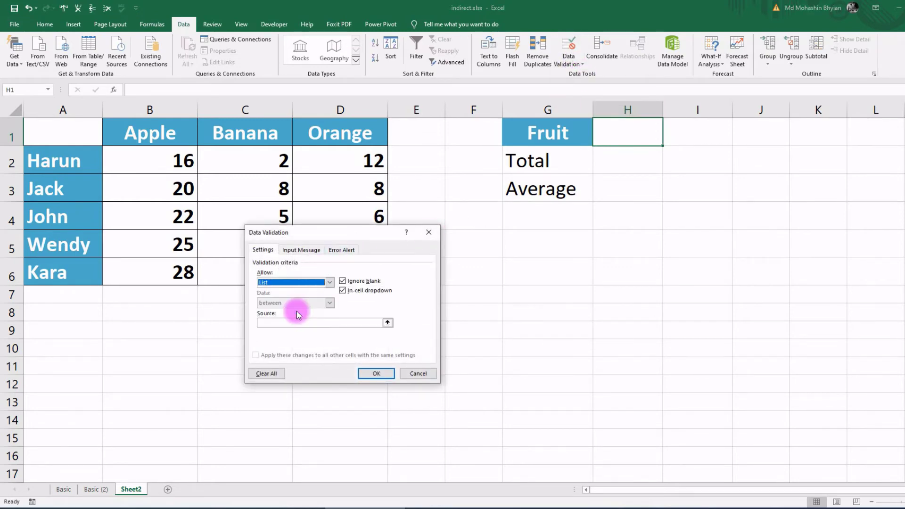
{"action": "left_click_drag", "start_coordinate": [309, 232], "coordinate": [448, 223]}
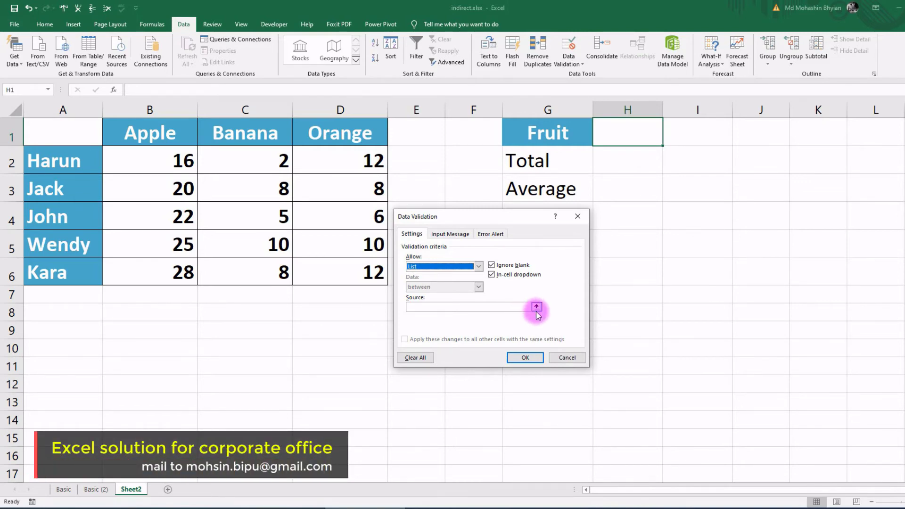
{"action": "left_click", "coordinate": [535, 307]}
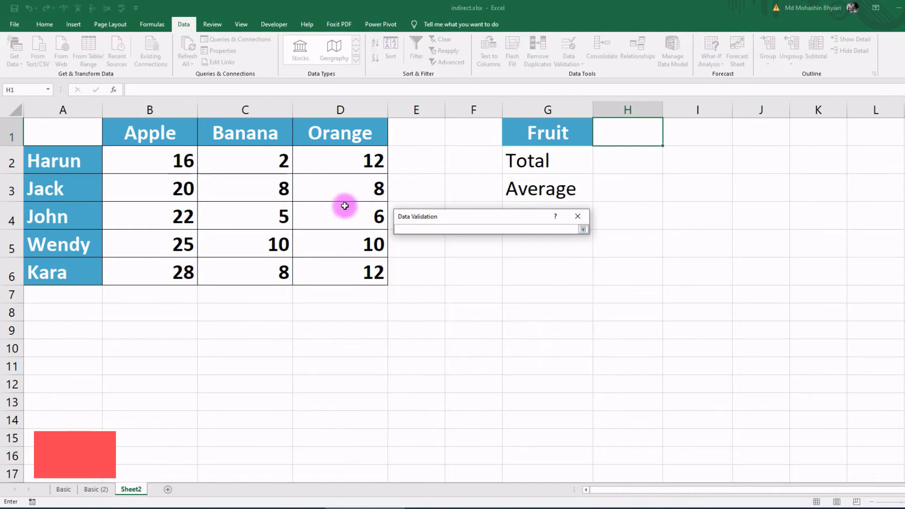
{"action": "left_click_drag", "start_coordinate": [137, 133], "coordinate": [344, 142]}
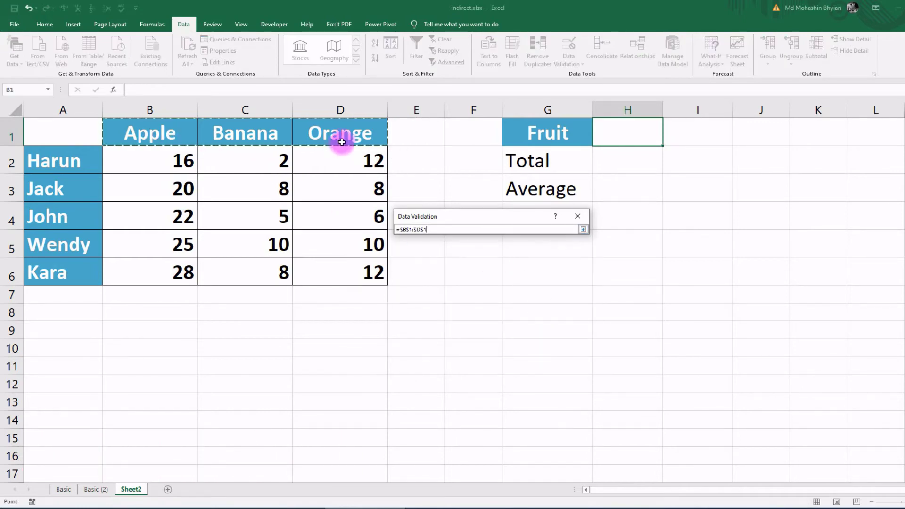
{"action": "key", "text": "Return"}
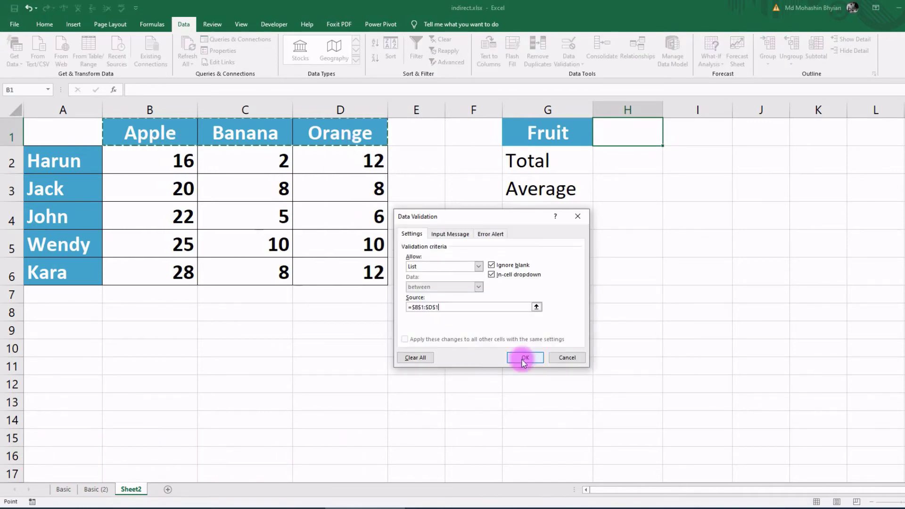
{"action": "left_click", "coordinate": [521, 357]}
{"action": "left_click", "coordinate": [666, 140]}
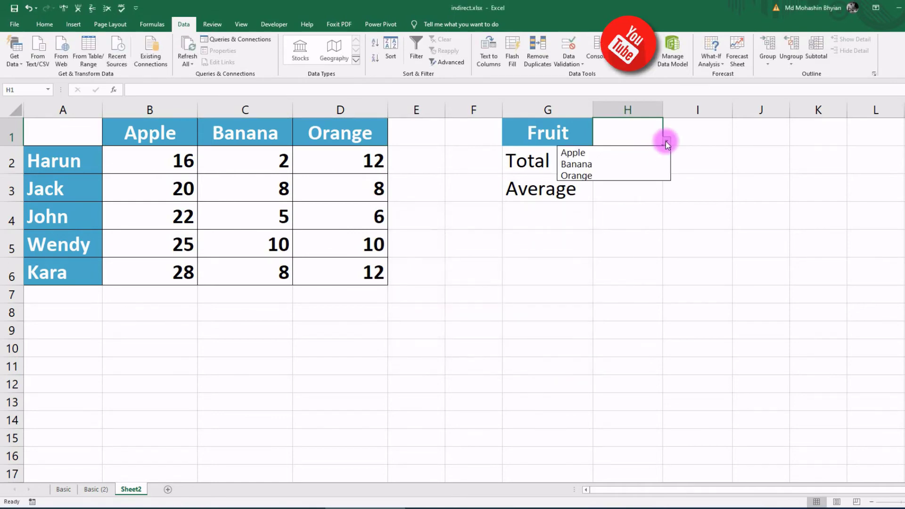
- Try Apple and Banana in H1's dropdown, then settle on Orange
{"action": "left_click", "coordinate": [629, 153]}
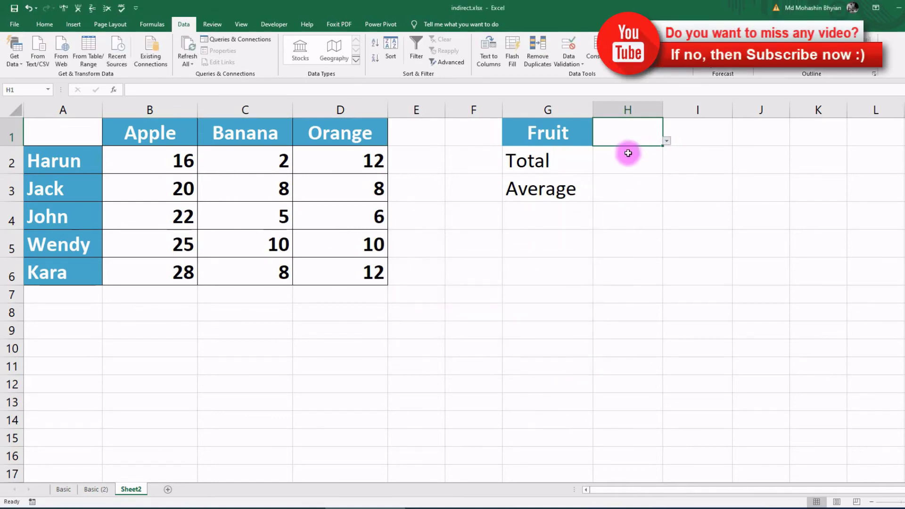
{"action": "left_click", "coordinate": [666, 140]}
{"action": "left_click", "coordinate": [641, 163]}
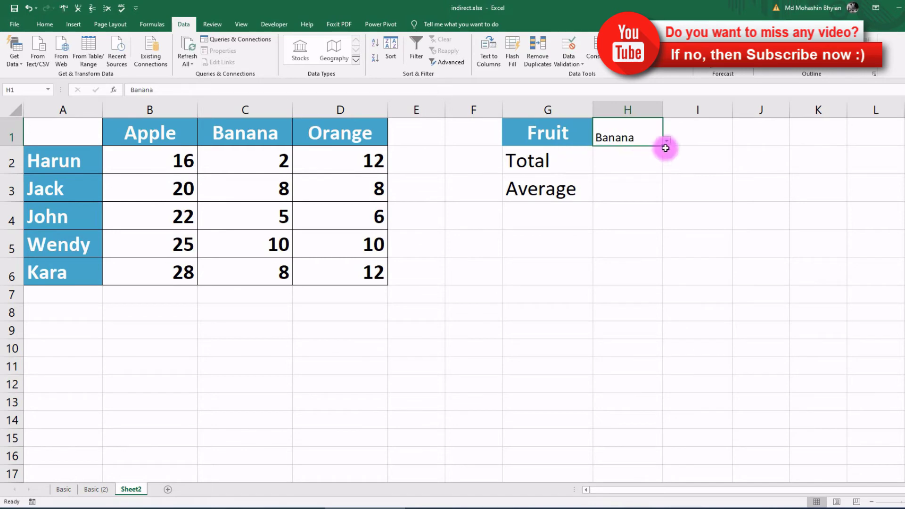
{"action": "left_click", "coordinate": [666, 140]}
{"action": "left_click", "coordinate": [636, 174]}
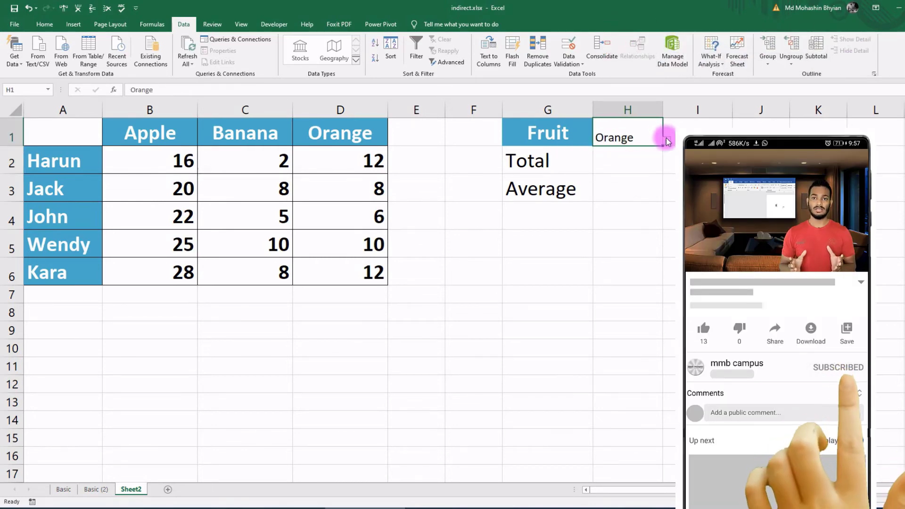
- Select the Apple quantities in B2:B6
{"action": "left_click_drag", "start_coordinate": [176, 162], "coordinate": [179, 273]}
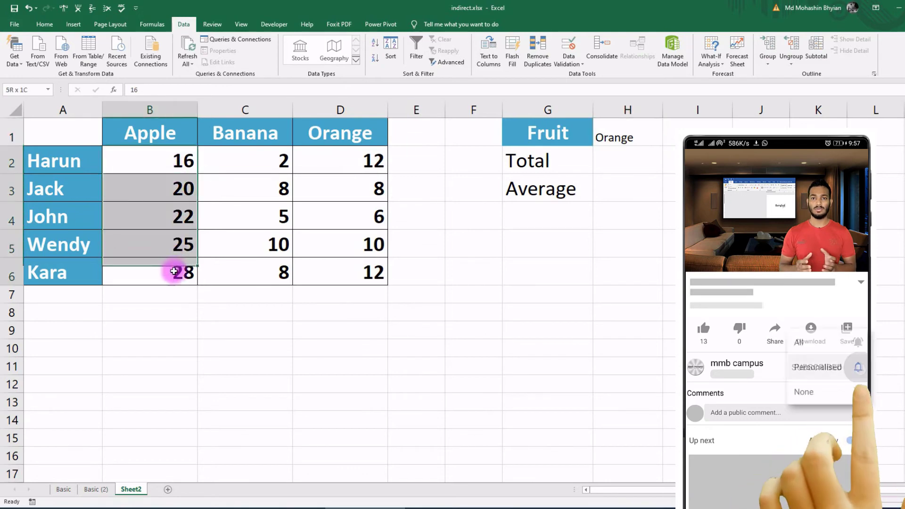
{"action": "left_click", "coordinate": [606, 159]}
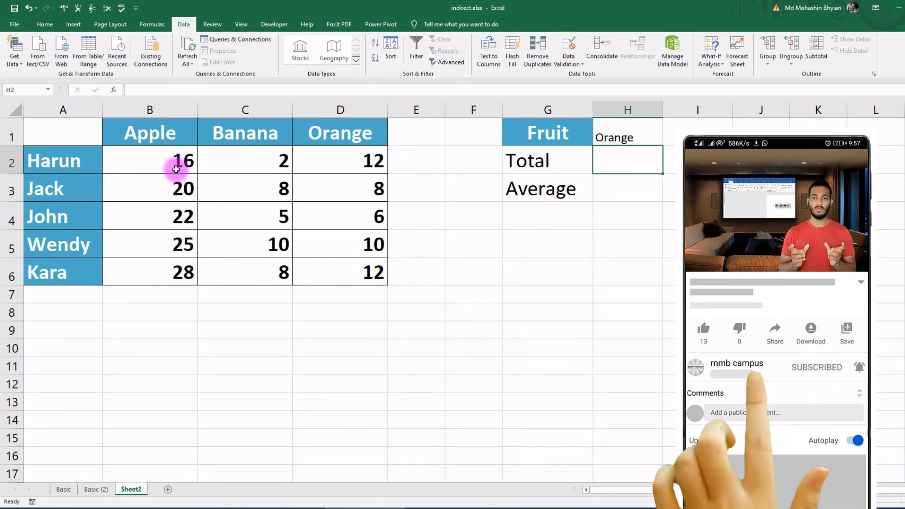
{"action": "left_click", "coordinate": [163, 156]}
{"action": "left_click_drag", "start_coordinate": [162, 157], "coordinate": [169, 266]}
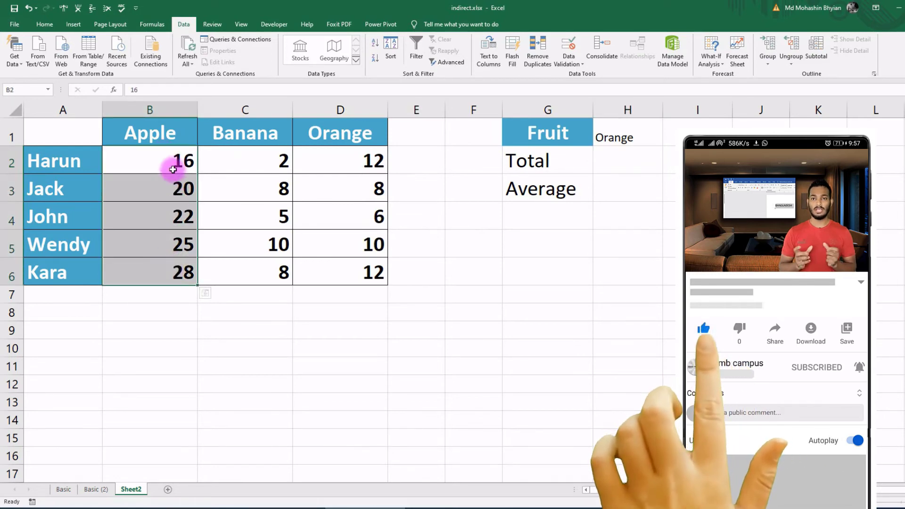
- Name the Apple quantities B2:B6 'Apple' via the Name Box
{"action": "left_click", "coordinate": [143, 133]}
{"action": "left_click_drag", "start_coordinate": [150, 89], "coordinate": [82, 83]}
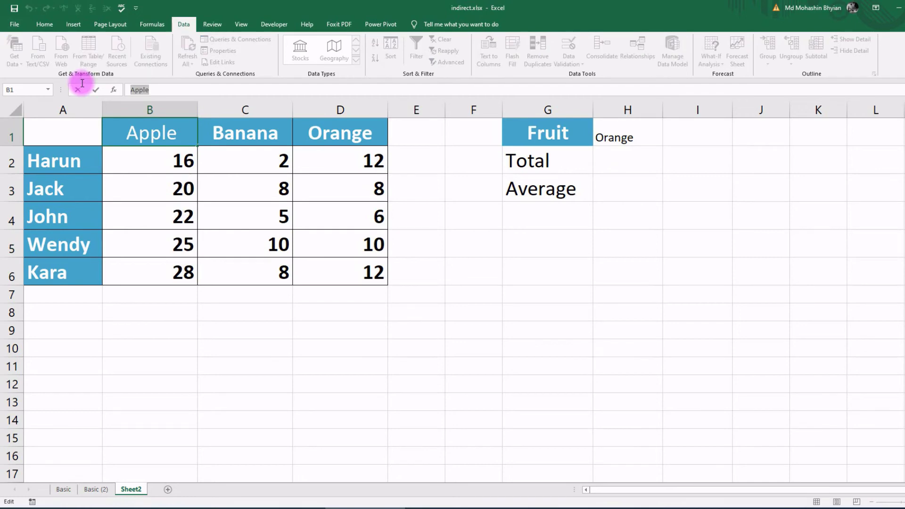
{"action": "left_click", "coordinate": [142, 163]}
{"action": "left_click", "coordinate": [148, 268], "text": "shift"}
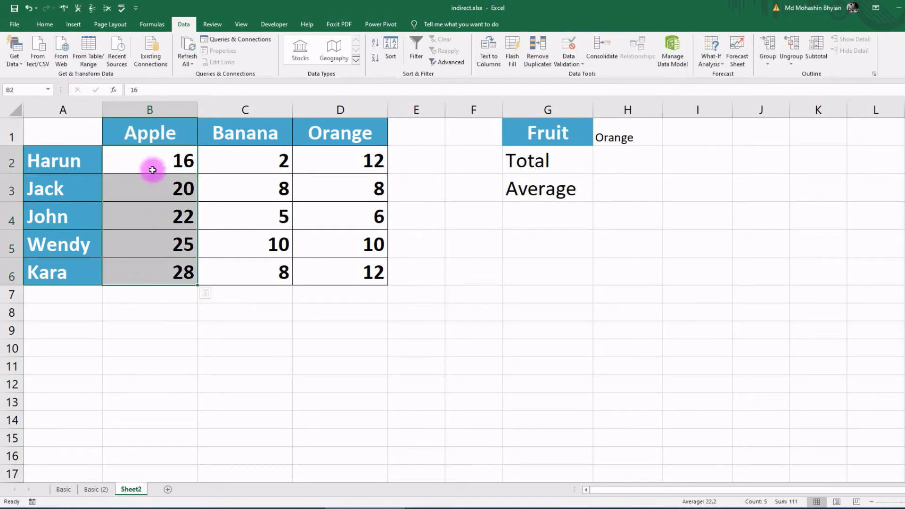
{"action": "left_click", "coordinate": [12, 88]}
{"action": "type", "text": "Apple"}
{"action": "key", "text": "Return"}
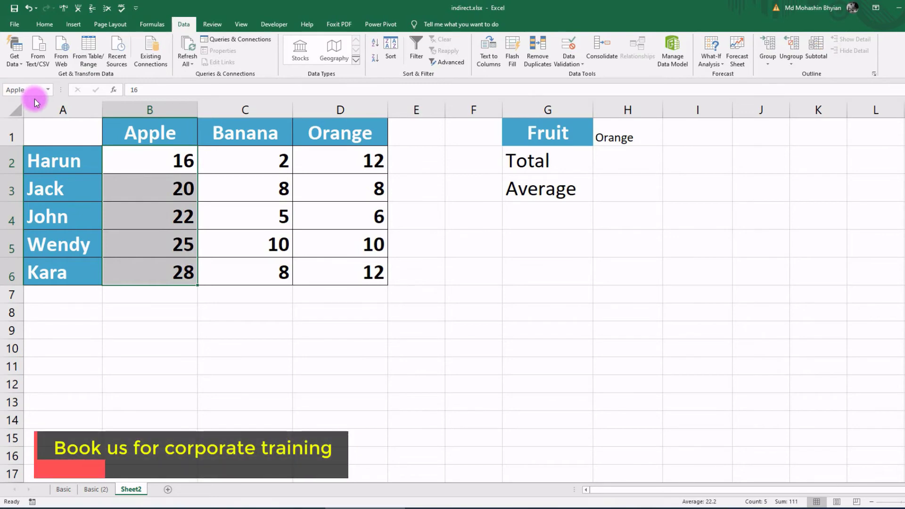
{"action": "left_click_drag", "start_coordinate": [156, 158], "coordinate": [167, 276]}
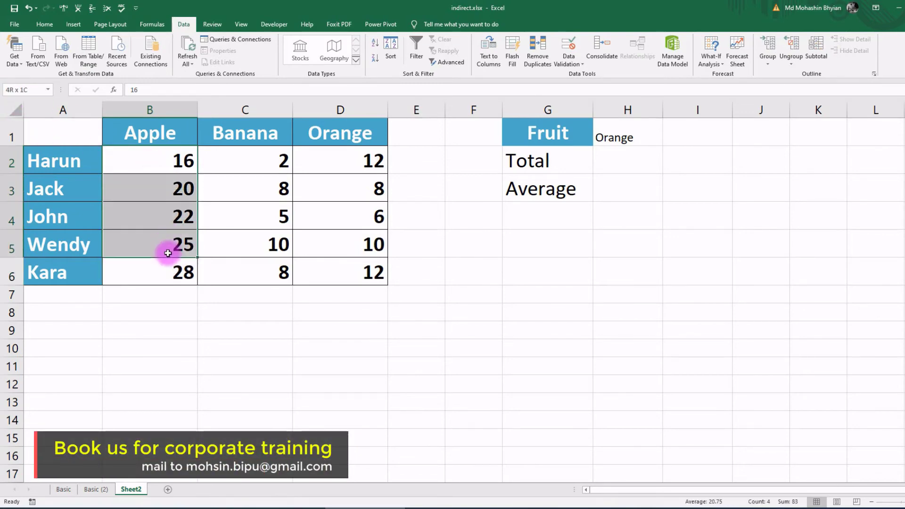
- Name the Banana quantities C2:C6 'Banana'
{"action": "left_click", "coordinate": [207, 132]}
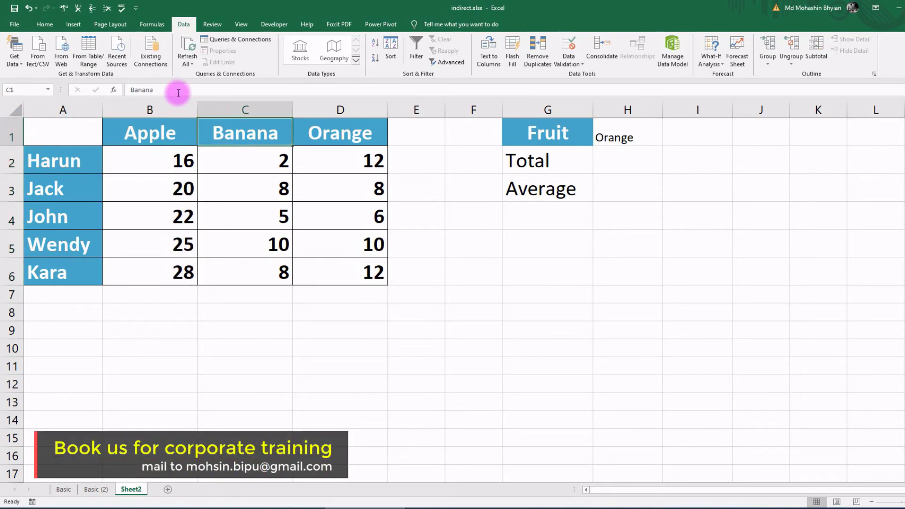
{"action": "left_click_drag", "start_coordinate": [178, 90], "coordinate": [97, 89]}
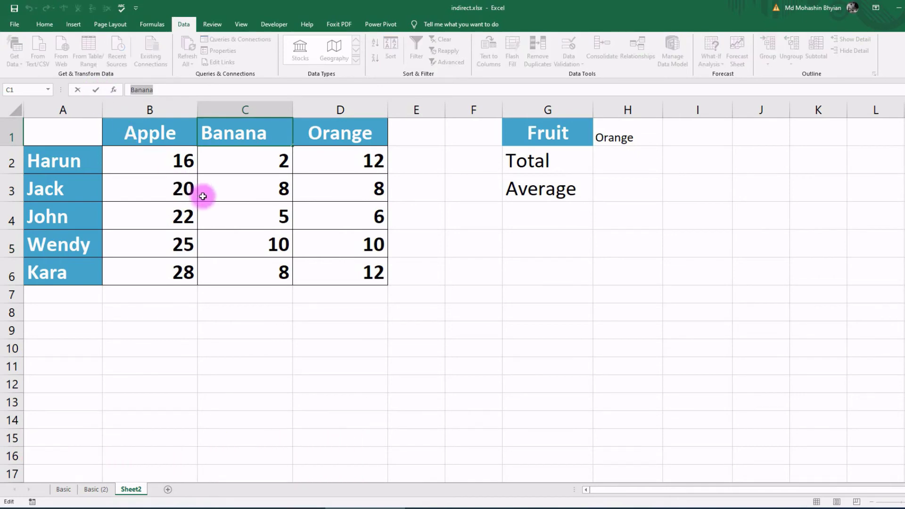
{"action": "left_click_drag", "start_coordinate": [204, 167], "coordinate": [248, 266]}
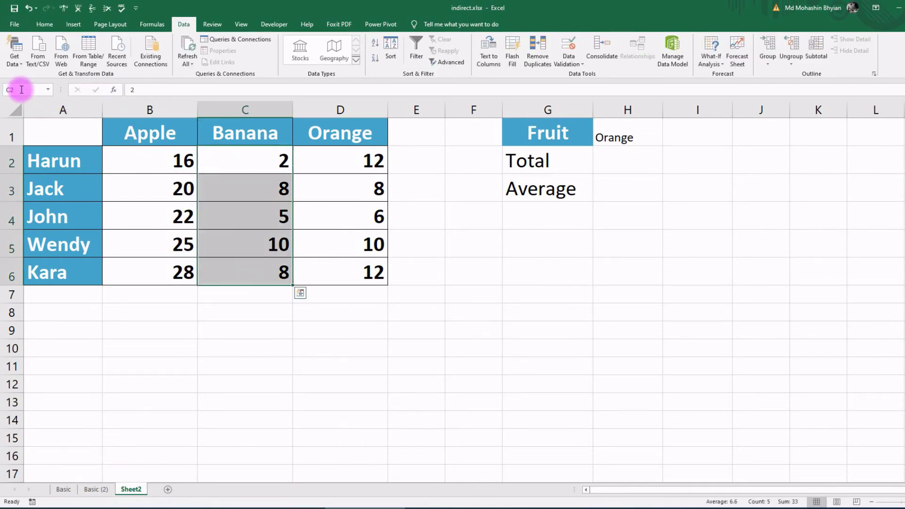
{"action": "type", "text": "Banana"}
{"action": "key", "text": "Return"}
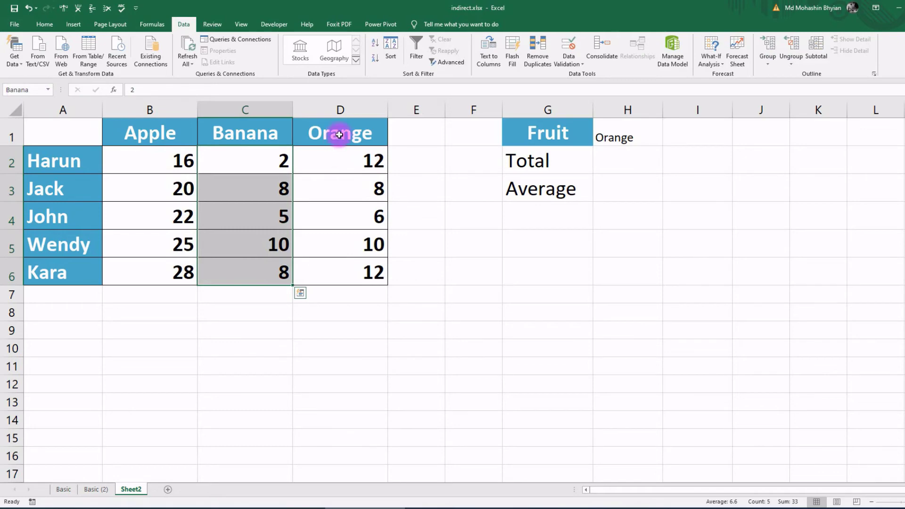
- Name the Orange quantities D2:D6 'Orange'
{"action": "left_click", "coordinate": [338, 133]}
{"action": "left_click_drag", "start_coordinate": [174, 90], "coordinate": [109, 88]}
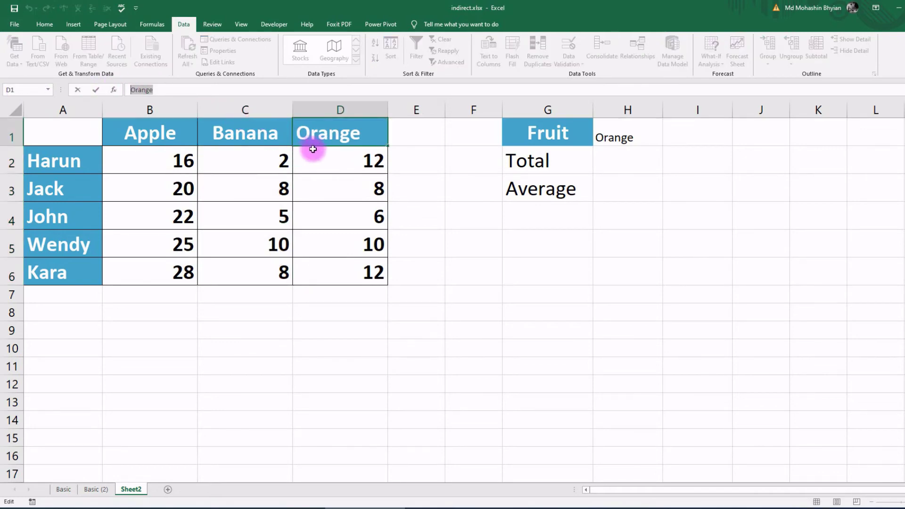
{"action": "left_click_drag", "start_coordinate": [313, 149], "coordinate": [333, 263]}
{"action": "left_click", "coordinate": [19, 90]}
{"action": "type", "text": "Orange"}
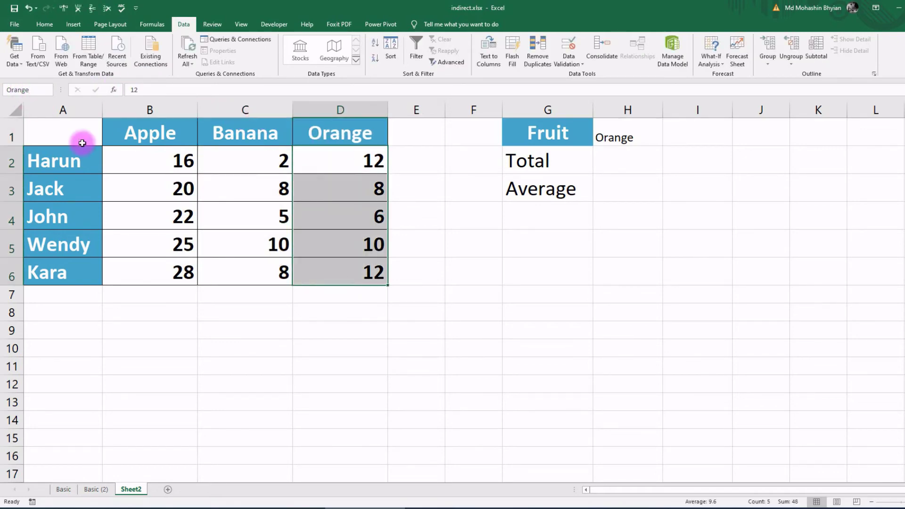
{"action": "left_click", "coordinate": [618, 165]}
{"action": "type", "text": "=s"}
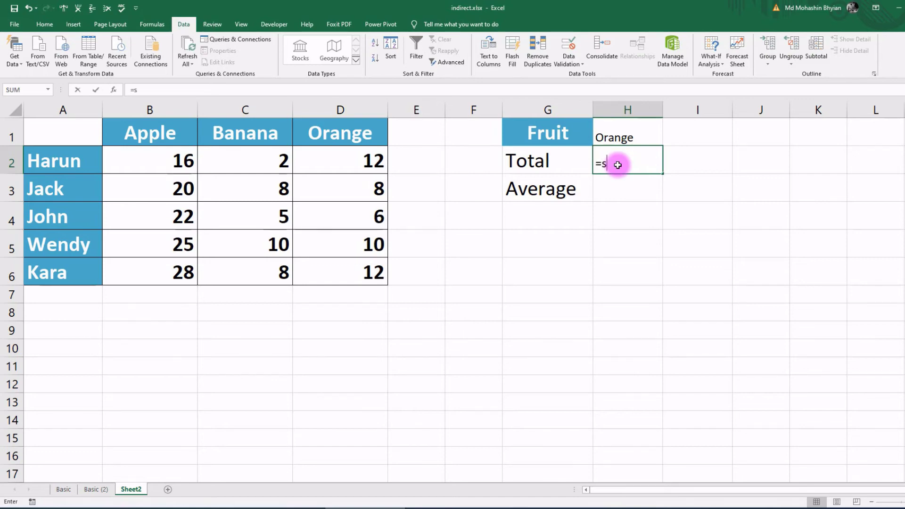
- Enter =SUM(INDIRECT(H1)) in H2 to total the chosen fruit's column
{"action": "type", "text": "um("}
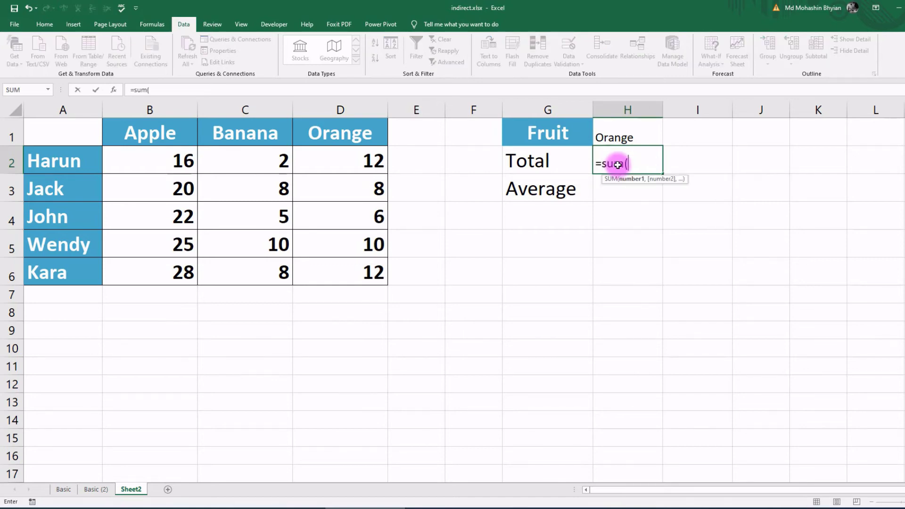
{"action": "type", "text": "ind"}
{"action": "double_click", "coordinate": [650, 196]}
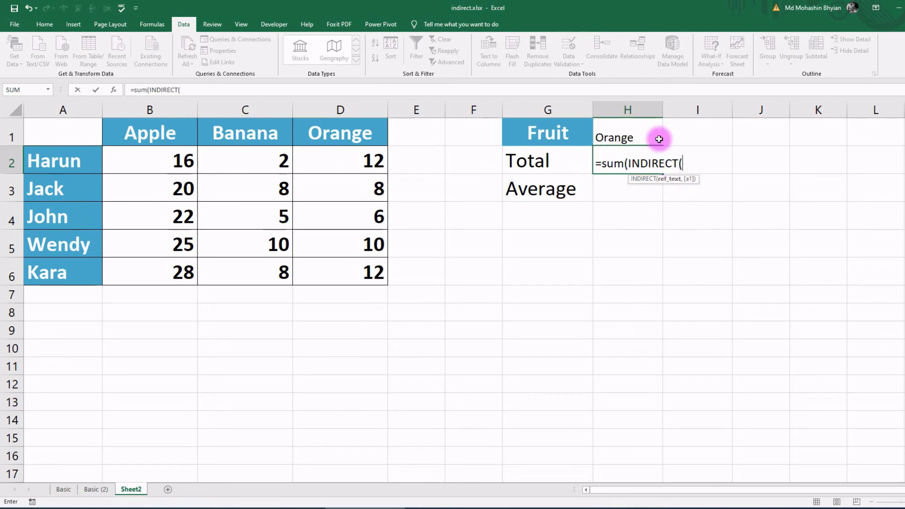
{"action": "left_click", "coordinate": [631, 134]}
{"action": "type", "text": ")"}
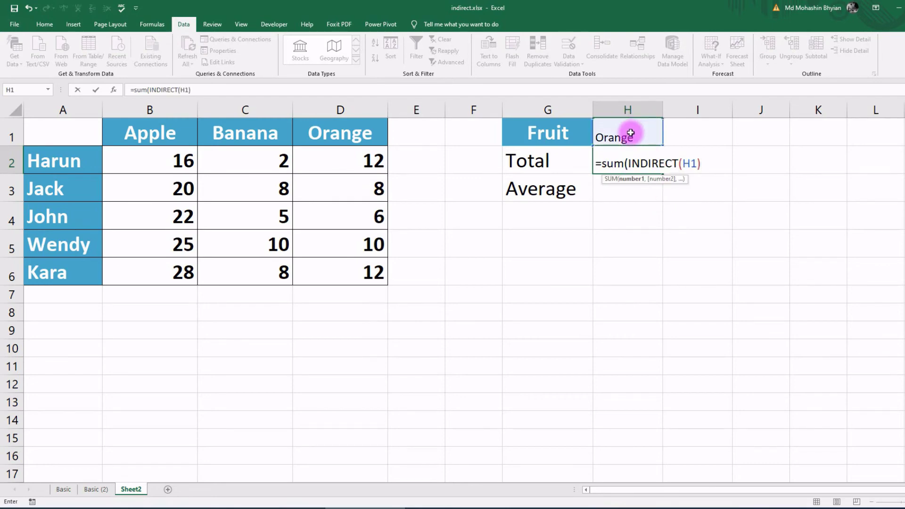
{"action": "type", "text": ")"}
{"action": "key", "text": "Return"}
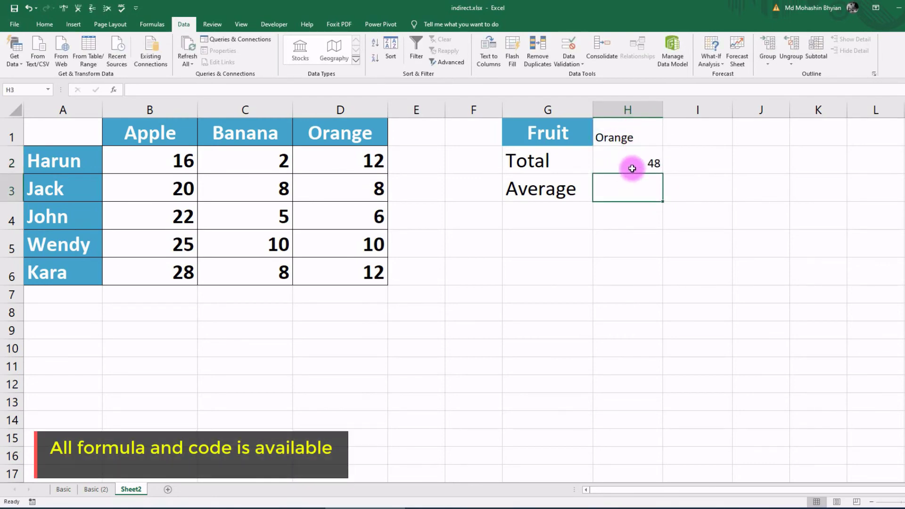
- Evaluate the INDIRECT(H1) part with F9, undo it, and keep the formula unchanged
{"action": "left_click", "coordinate": [632, 168]}
{"action": "double_click", "coordinate": [616, 163]}
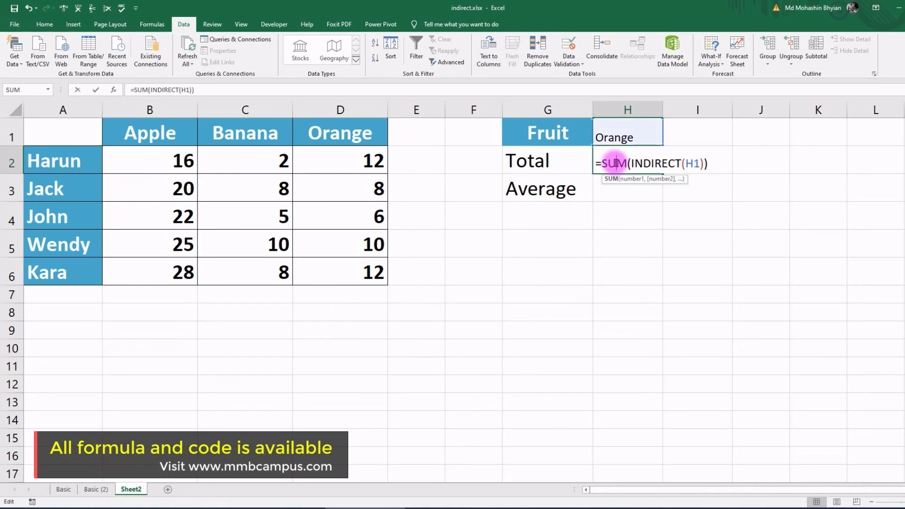
{"action": "left_click", "coordinate": [636, 163]}
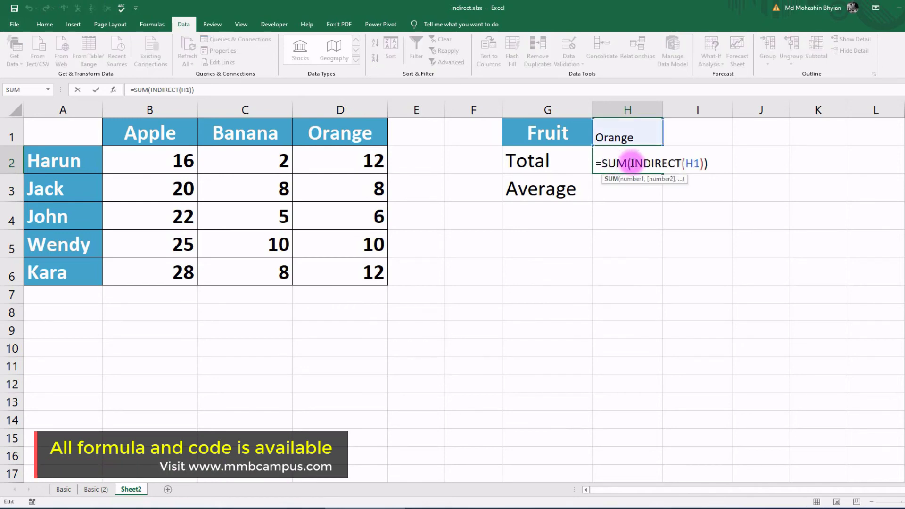
{"action": "left_click_drag", "start_coordinate": [632, 163], "coordinate": [703, 163]}
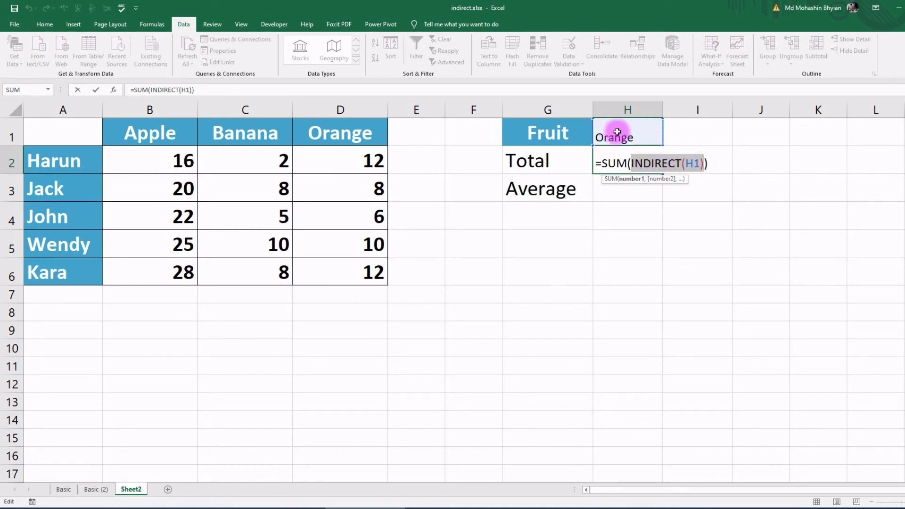
{"action": "key", "text": "F9"}
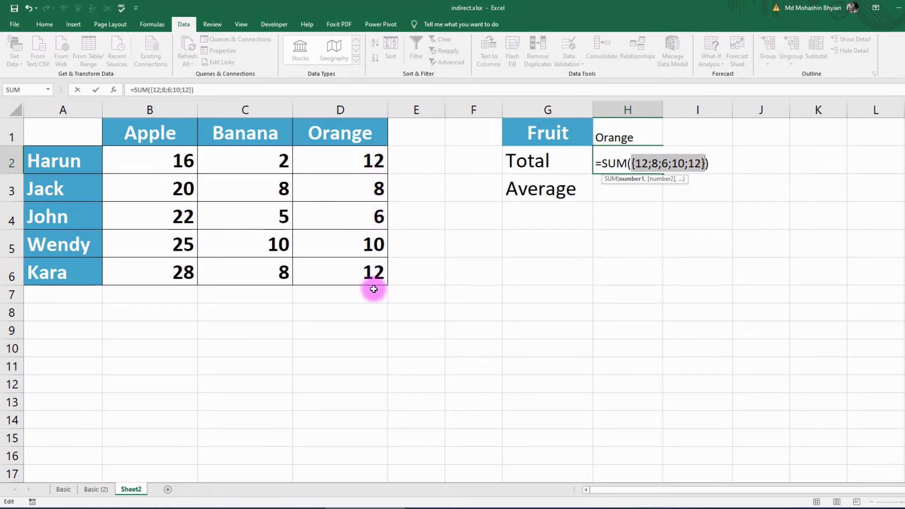
{"action": "key", "text": "ctrl+z"}
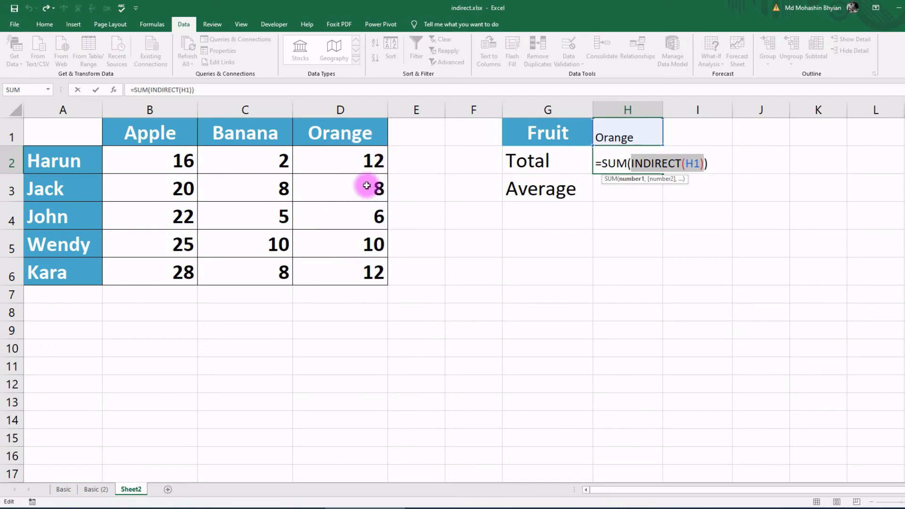
{"action": "key", "text": "Return"}
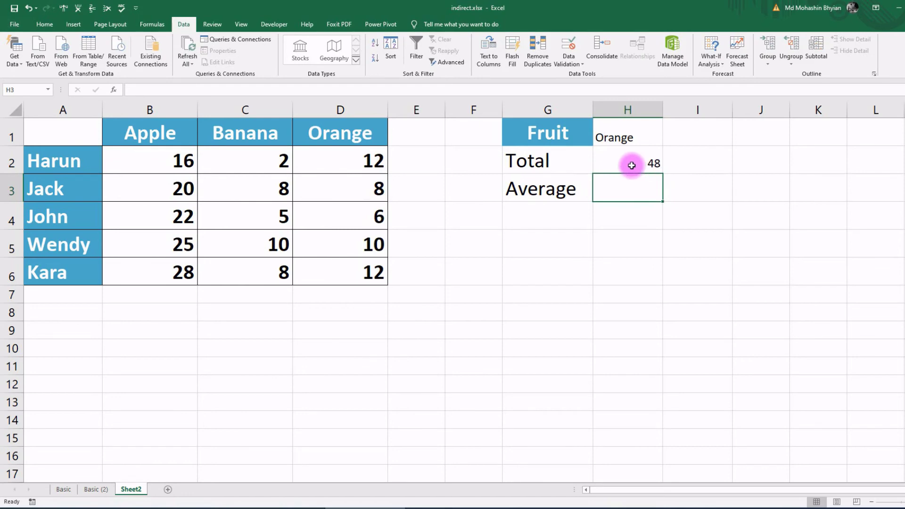
{"action": "left_click", "coordinate": [632, 165]}
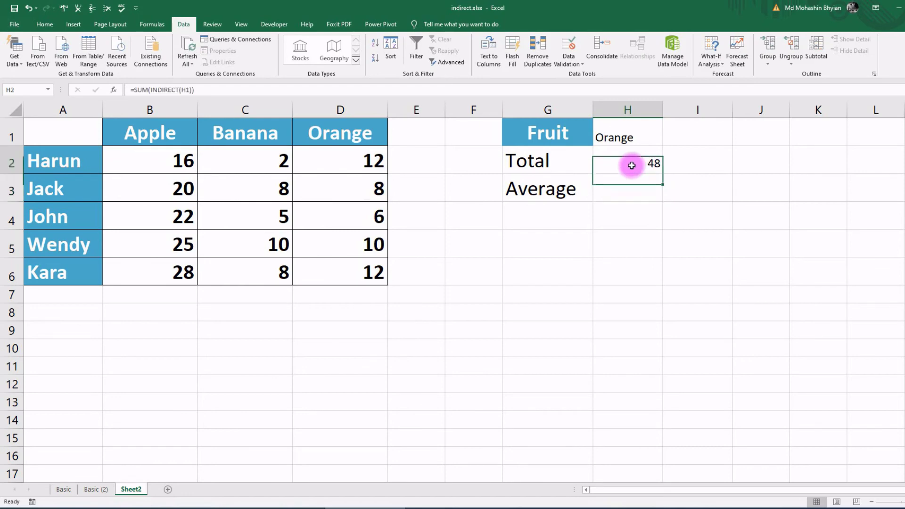
- Add temporary column sums in row 7 under Apple, Banana and Orange to verify totals
{"action": "left_click", "coordinate": [159, 304]}
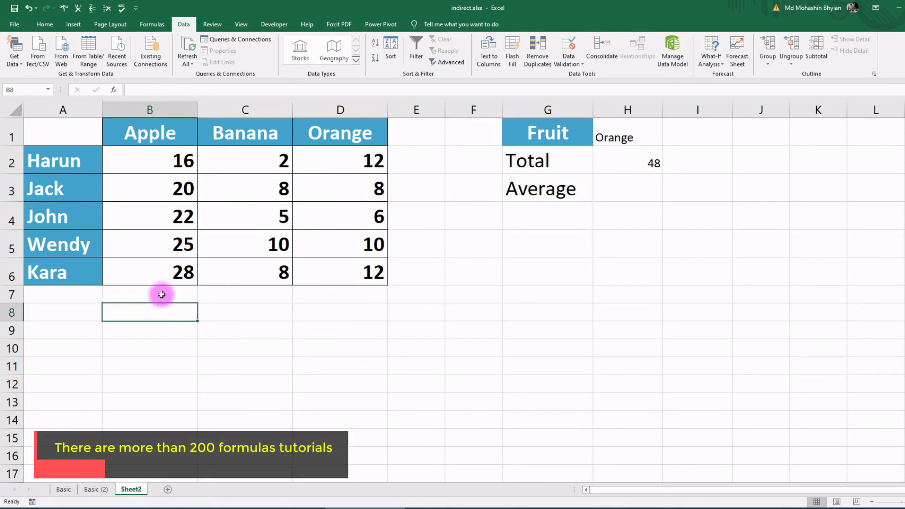
{"action": "left_click", "coordinate": [161, 294]}
{"action": "left_click_drag", "start_coordinate": [156, 169], "coordinate": [348, 301]}
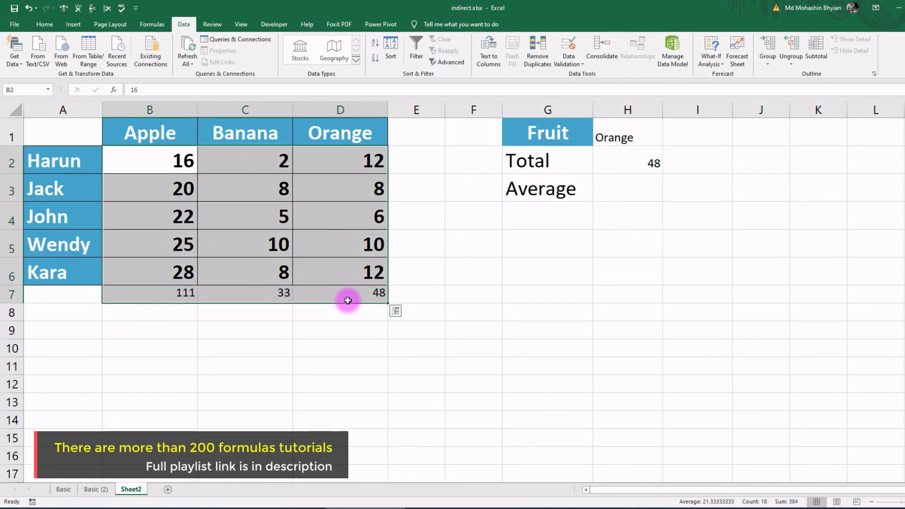
{"action": "left_click", "coordinate": [212, 298]}
{"action": "left_click", "coordinate": [180, 295]}
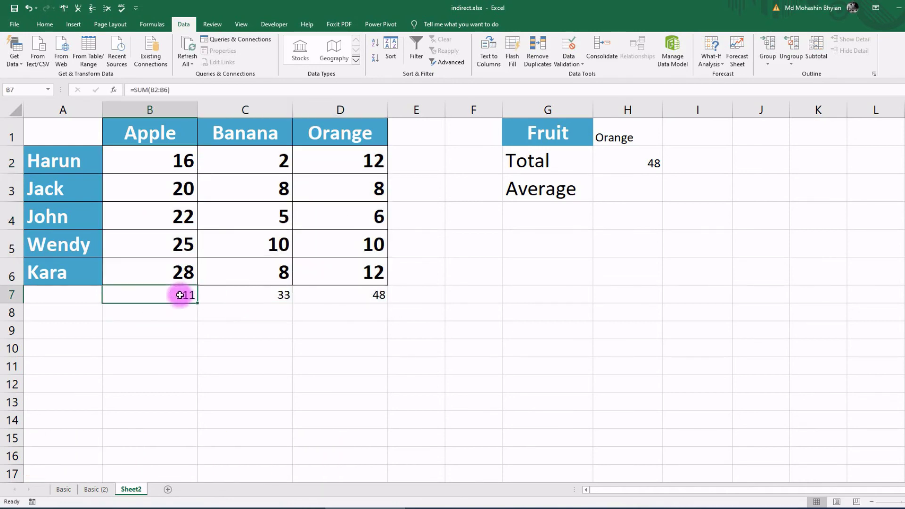
{"action": "left_click", "coordinate": [232, 295]}
{"action": "left_click", "coordinate": [348, 294]}
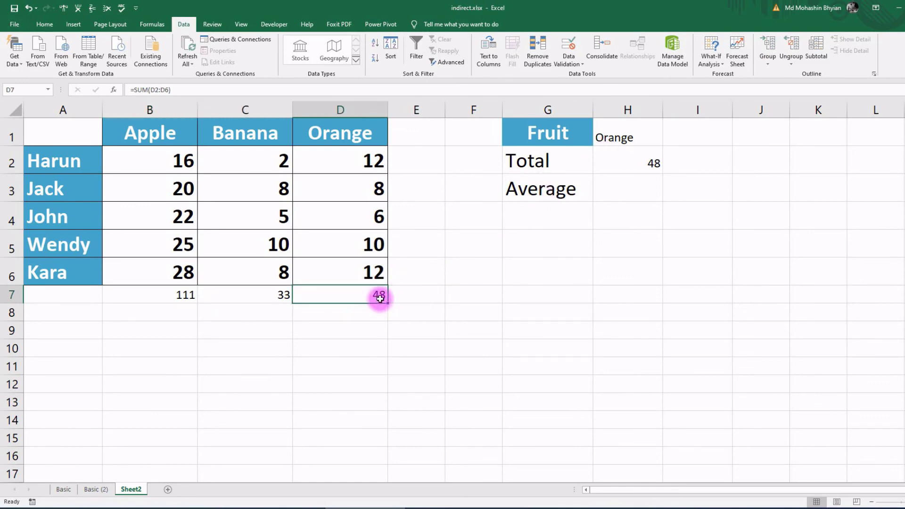
- Switch the H1 fruit dropdown to Banana, then to Apple
{"action": "left_click", "coordinate": [648, 138]}
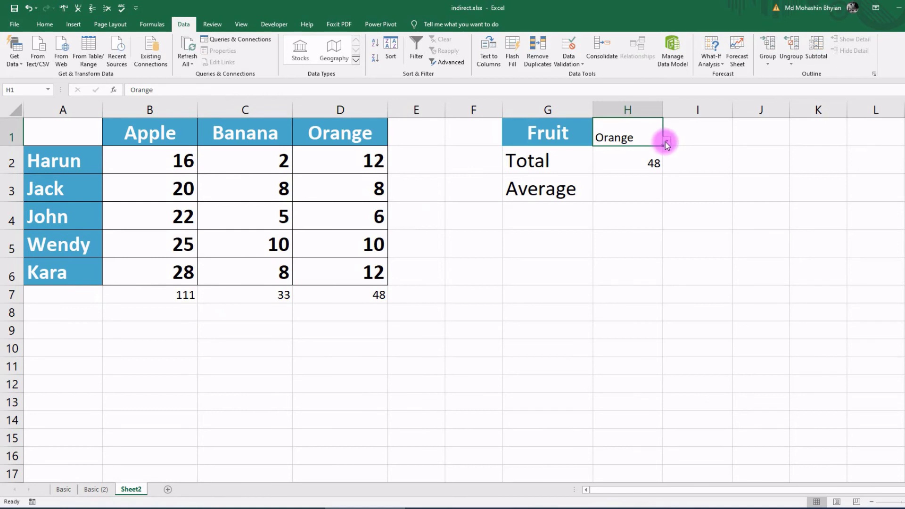
{"action": "left_click", "coordinate": [666, 142]}
{"action": "left_click", "coordinate": [640, 164]}
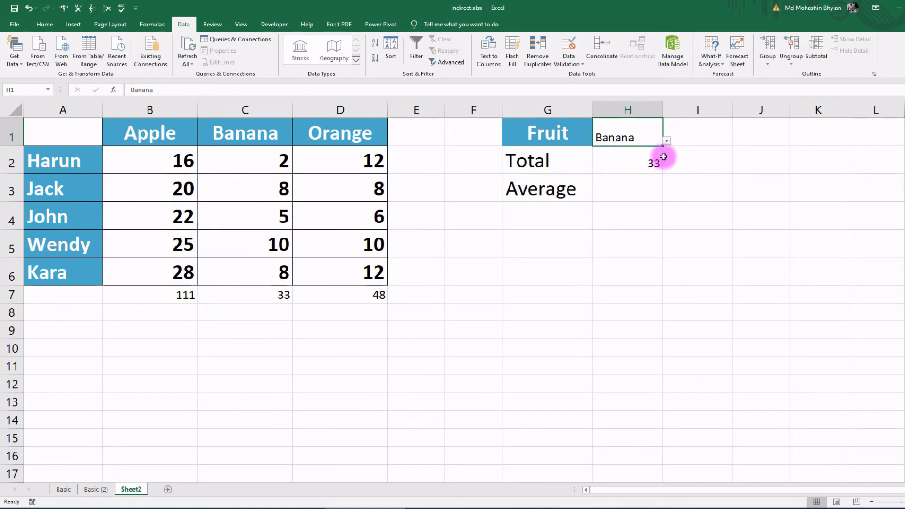
{"action": "left_click", "coordinate": [666, 141]}
{"action": "left_click", "coordinate": [639, 151]}
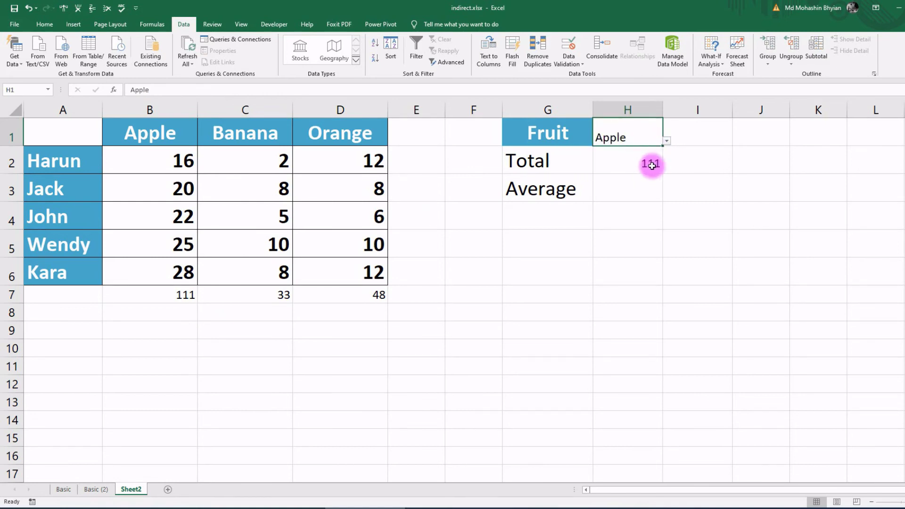
- Clear the temporary totals in B7:D7
{"action": "left_click", "coordinate": [182, 296]}
{"action": "left_click_drag", "start_coordinate": [241, 295], "coordinate": [354, 290]}
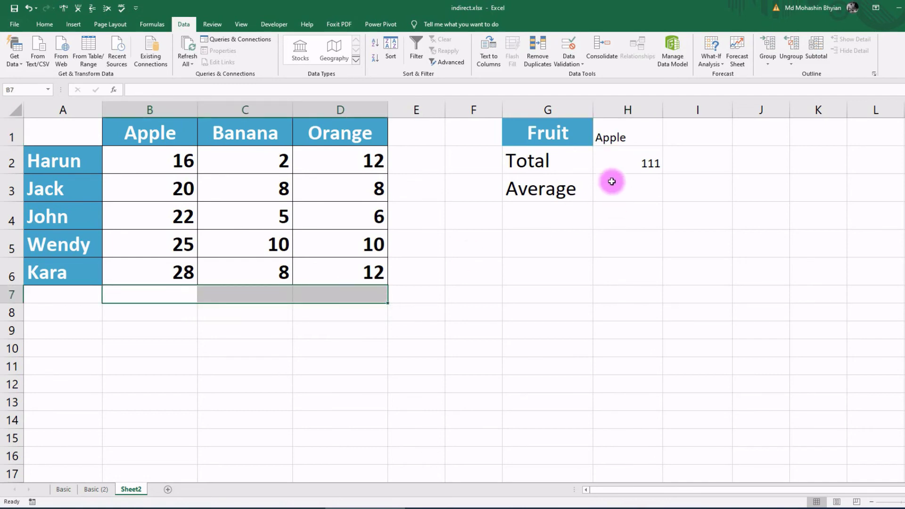
{"action": "left_click", "coordinate": [624, 148]}
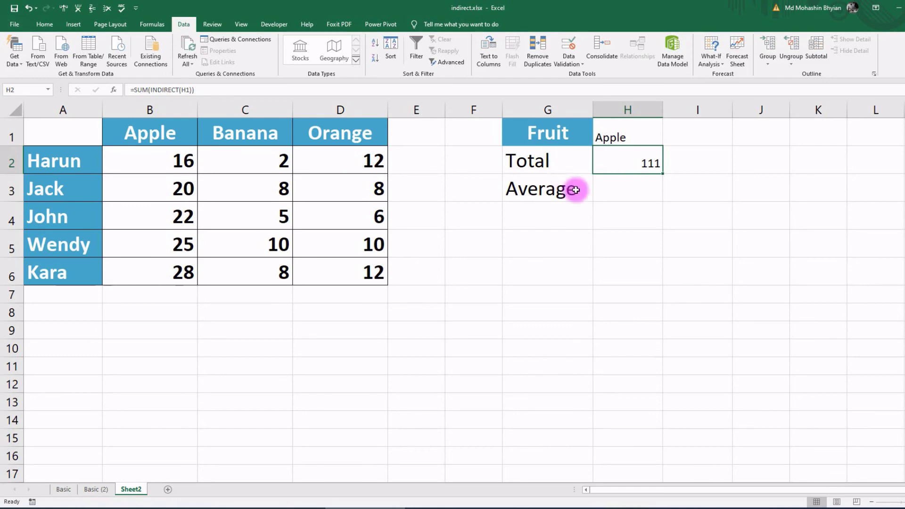
- Enter =AVERAGE(INDIRECT(H1)) in H3, returning 22.2 for Apple
{"action": "left_click", "coordinate": [611, 185]}
{"action": "type", "text": "="}
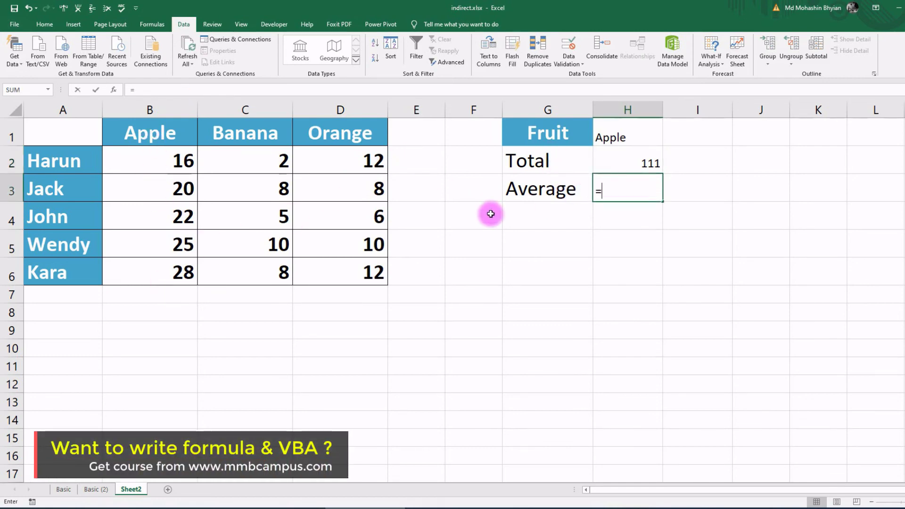
{"action": "type", "text": "ave"}
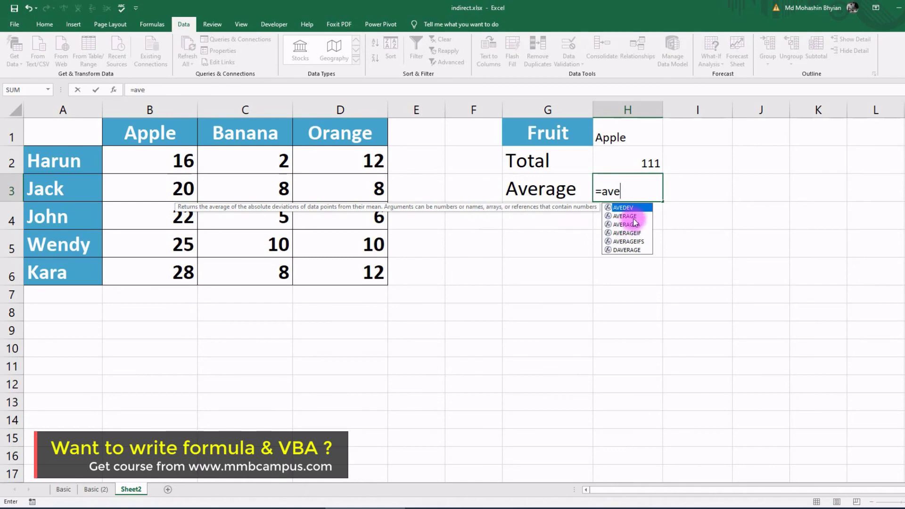
{"action": "double_click", "coordinate": [627, 216]}
{"action": "type", "text": "ind"}
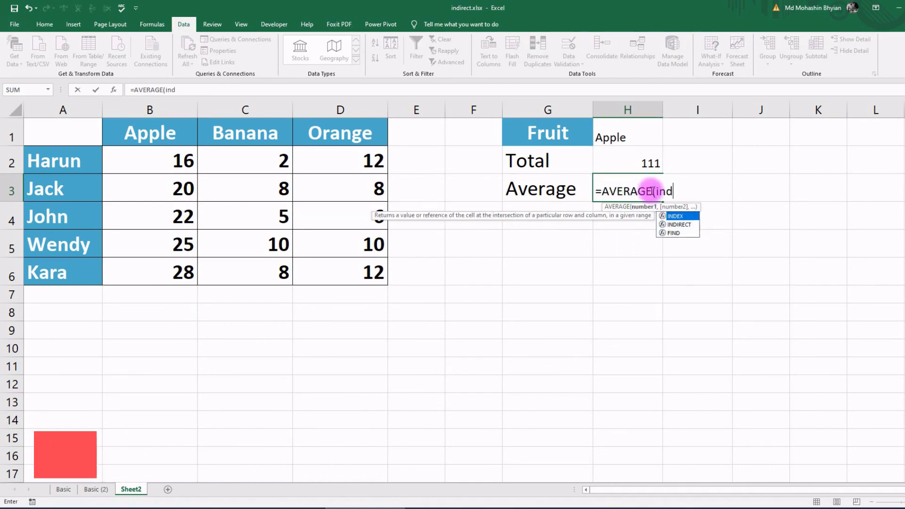
{"action": "key", "text": "Down"}
{"action": "key", "text": "Tab"}
{"action": "left_click", "coordinate": [627, 136]}
{"action": "type", "text": ")"}
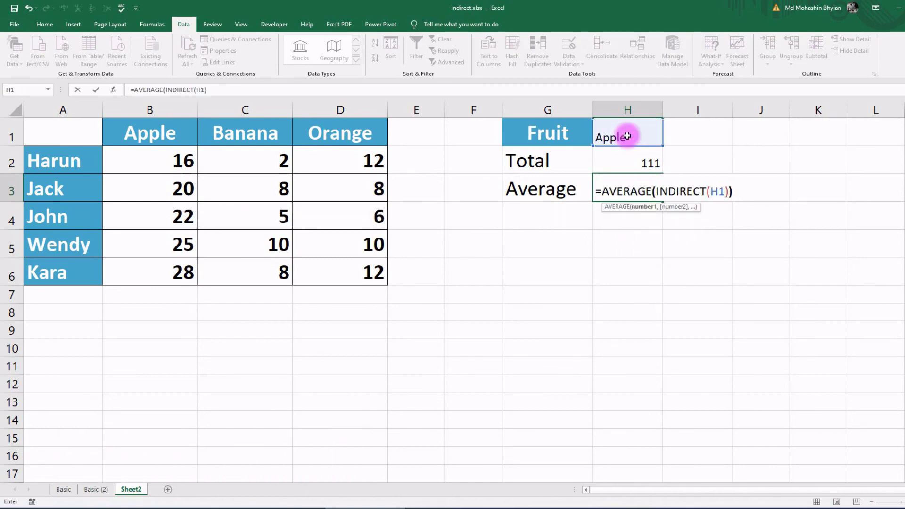
{"action": "type", "text": ")"}
{"action": "key", "text": "Return"}
{"action": "left_click", "coordinate": [635, 191]}
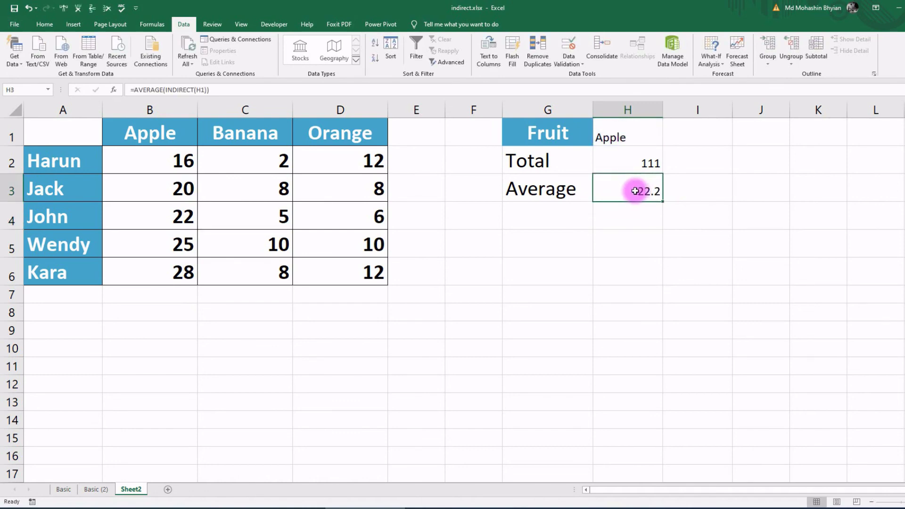
{"action": "left_click", "coordinate": [563, 225]}
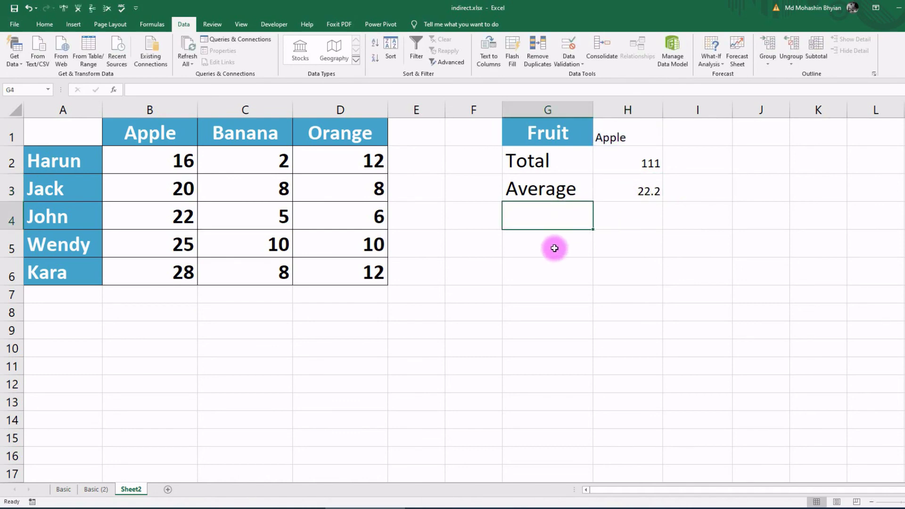
{"action": "left_click", "coordinate": [554, 245]}
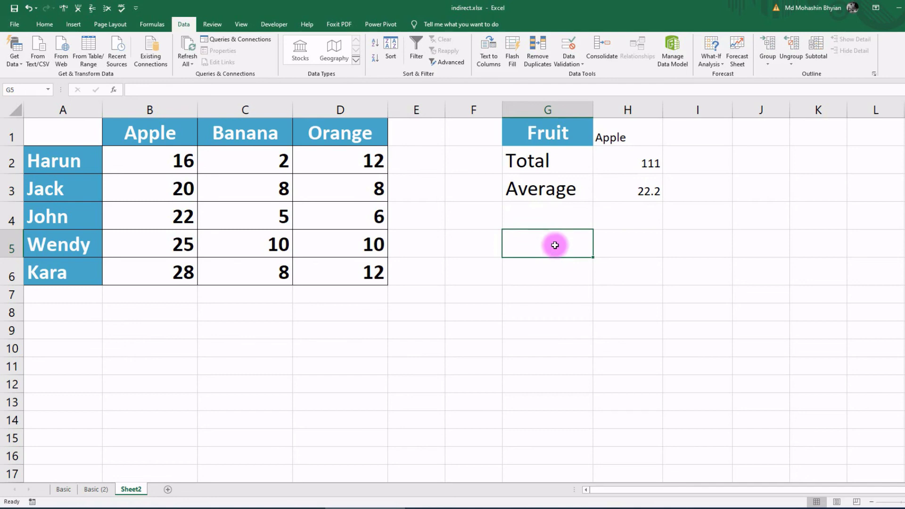
- Copy the Fruit label's header formatting from G1 onto H1 with Format Painter
{"action": "left_click", "coordinate": [568, 133]}
{"action": "left_click", "coordinate": [45, 24]}
{"action": "left_click", "coordinate": [50, 61]}
{"action": "left_click", "coordinate": [626, 133]}
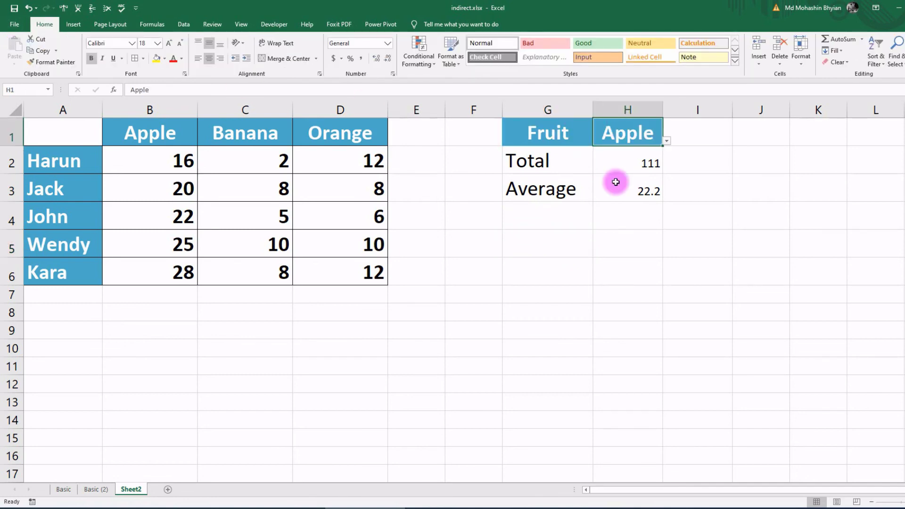